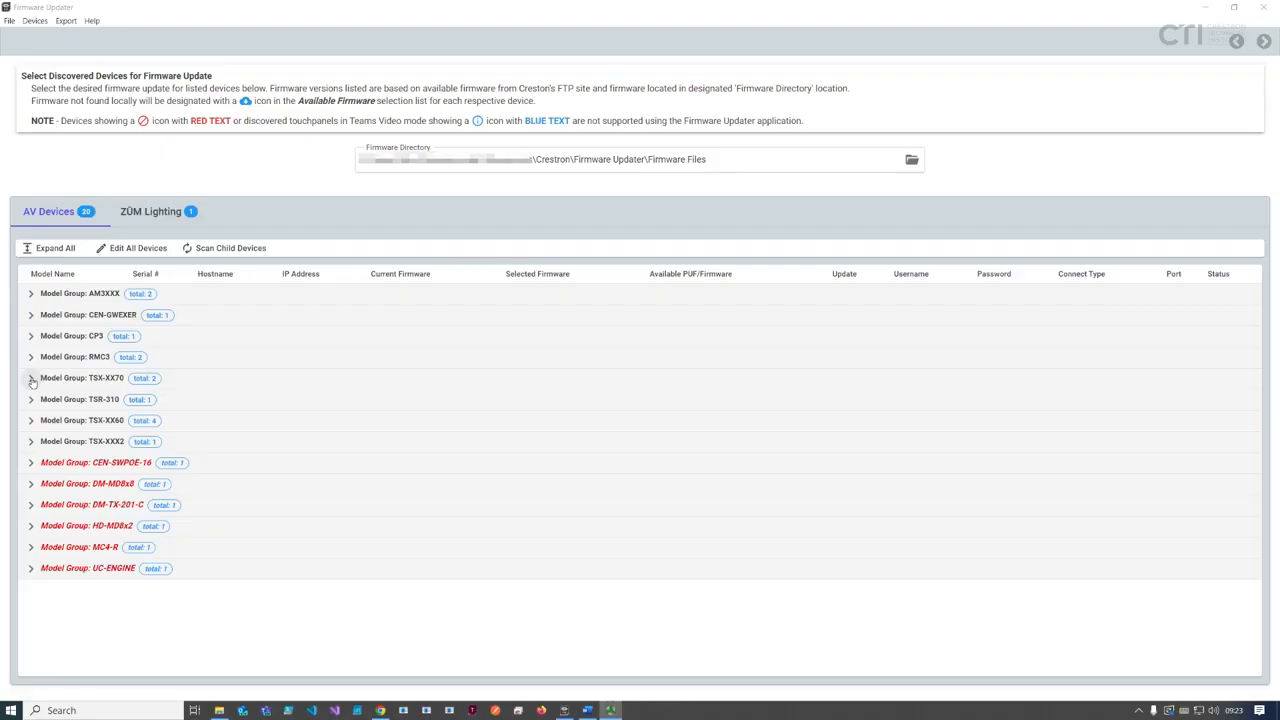
Step: Expand the TSX-XX70 model group and list the TS-1070's available firmware versions
click(31, 379)
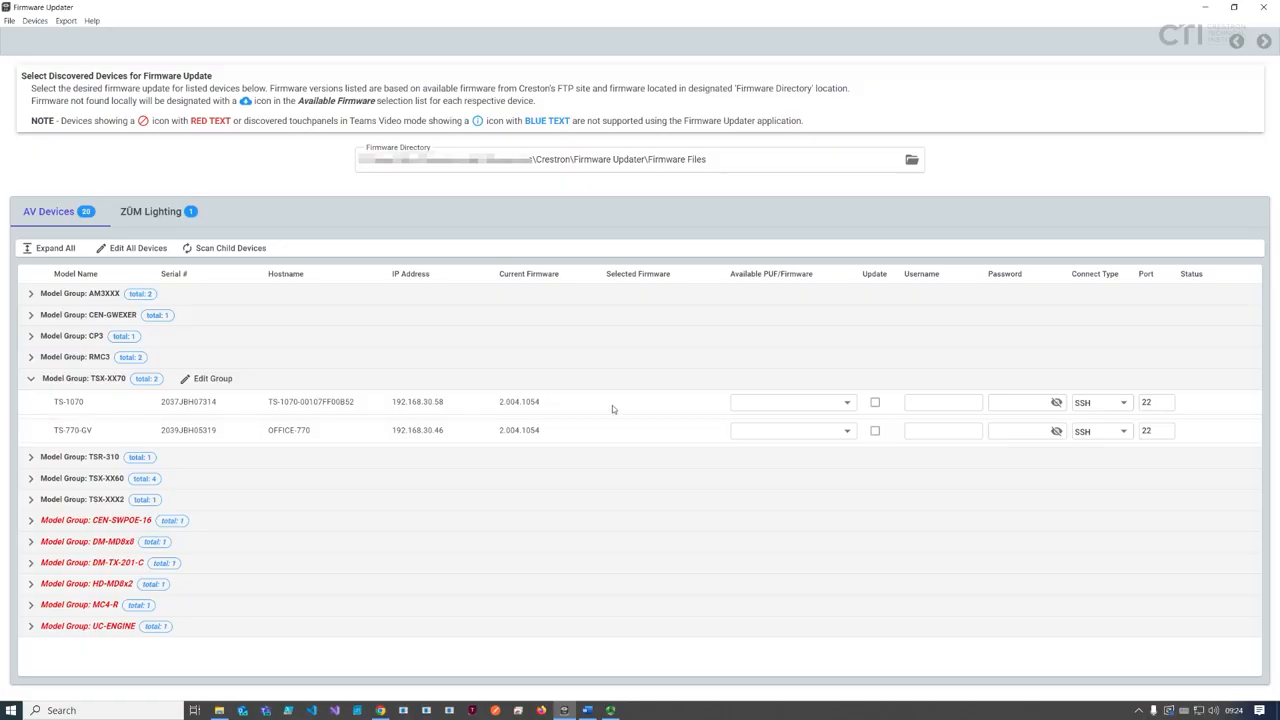
click(849, 404)
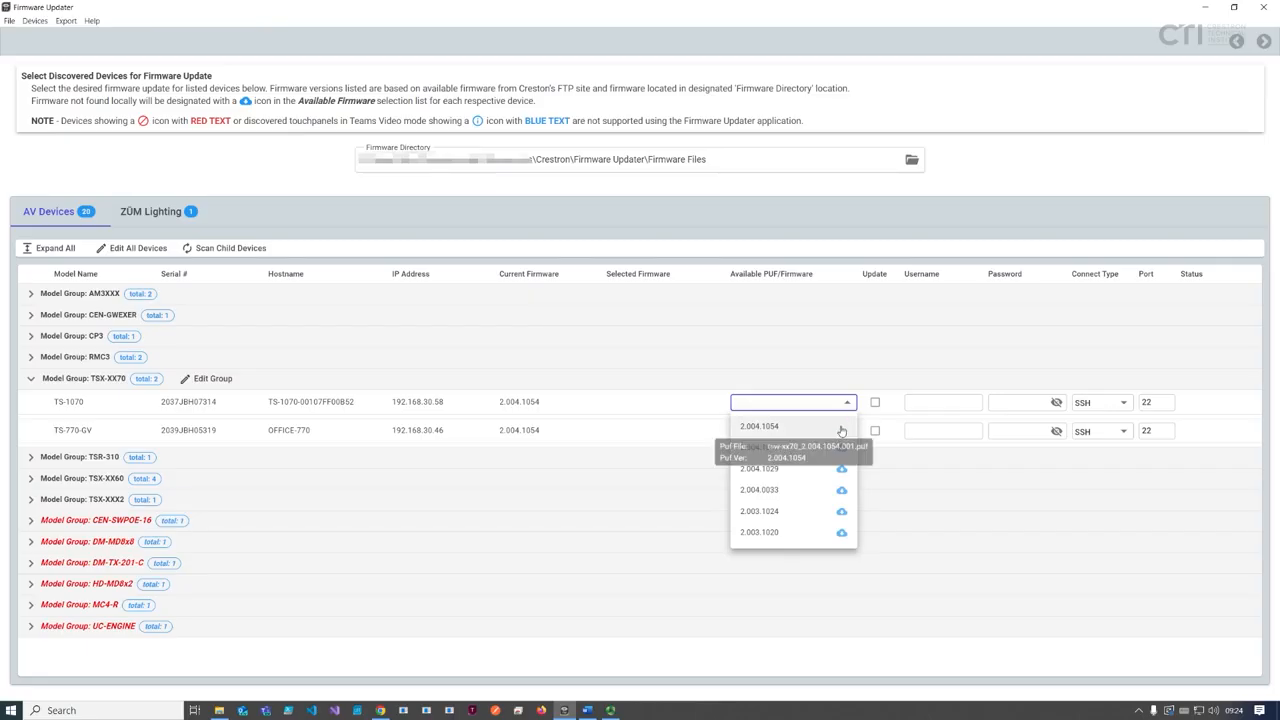
Step: Select firmware 2.004.1054 for the TS-1070, mark it for update, and open its release notes
click(708, 158)
drag(707, 159, 358, 159)
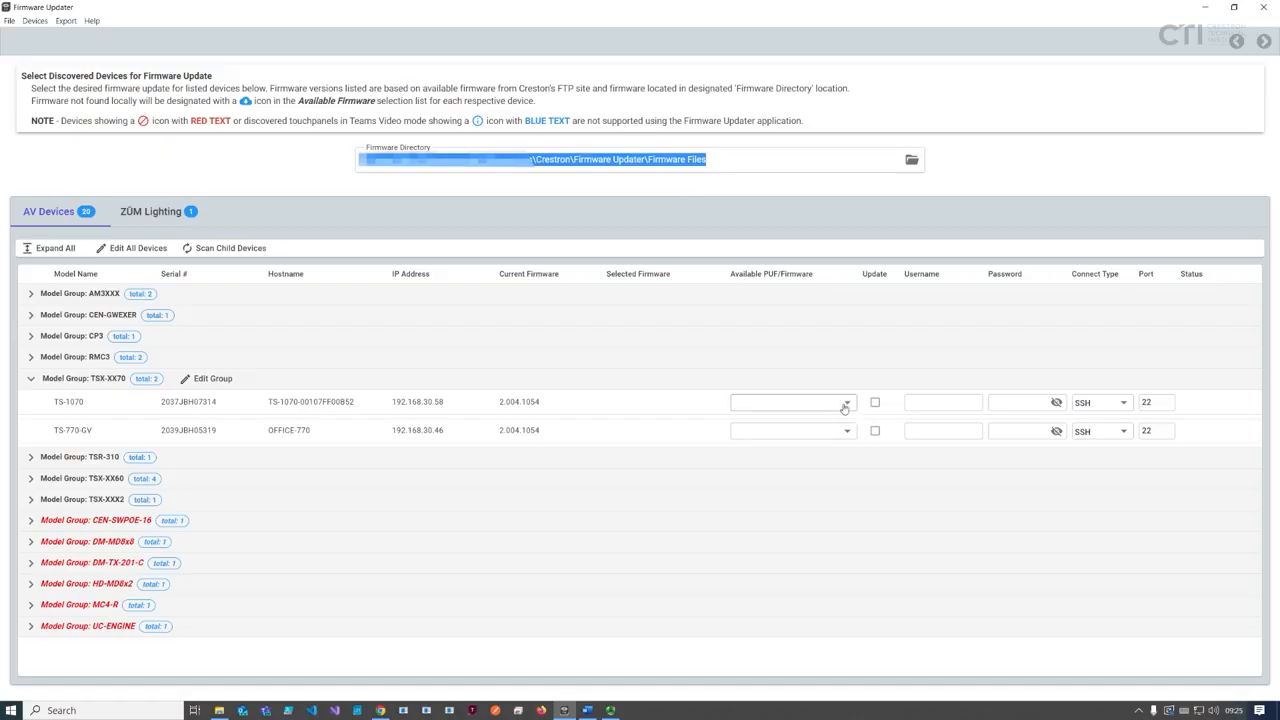
click(800, 402)
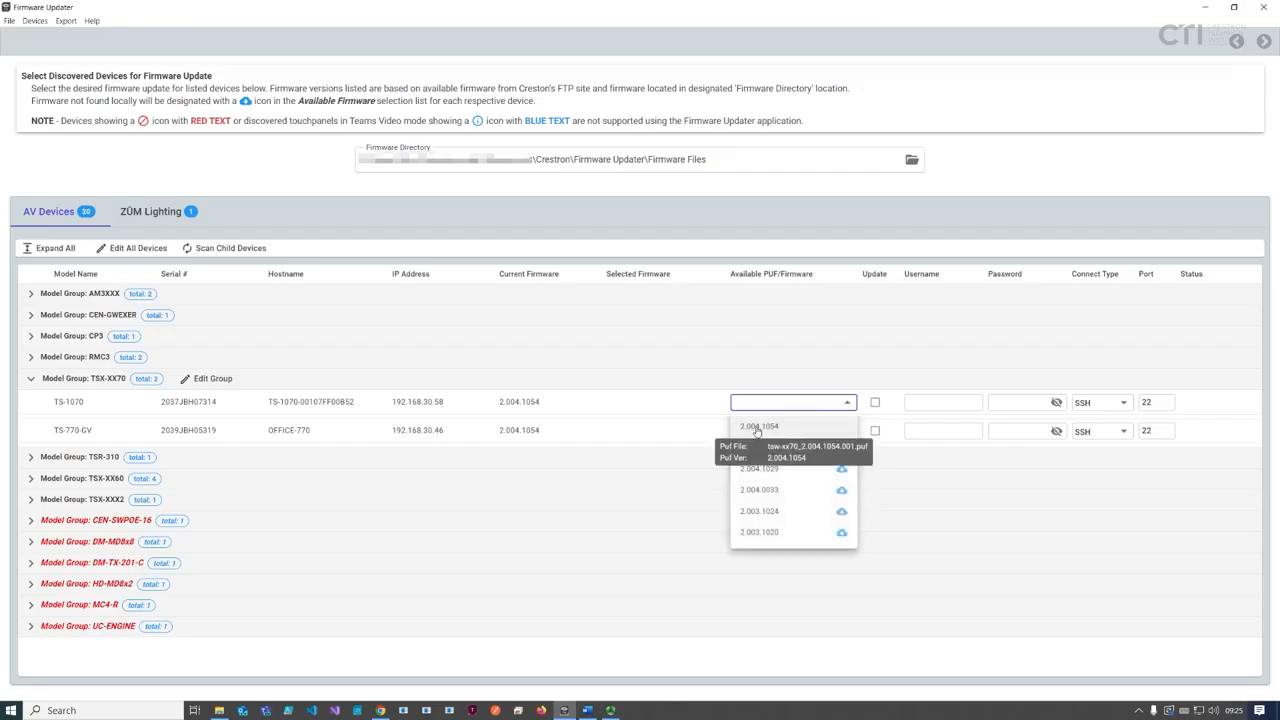
click(757, 427)
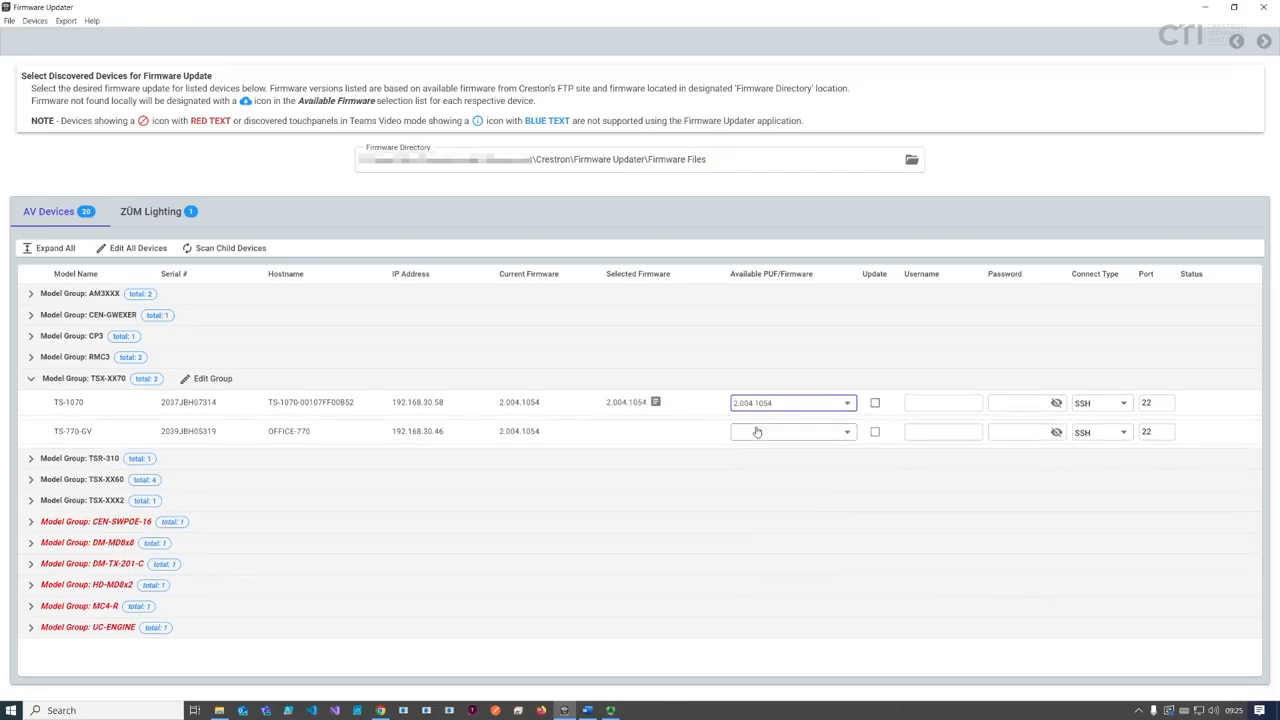
click(875, 405)
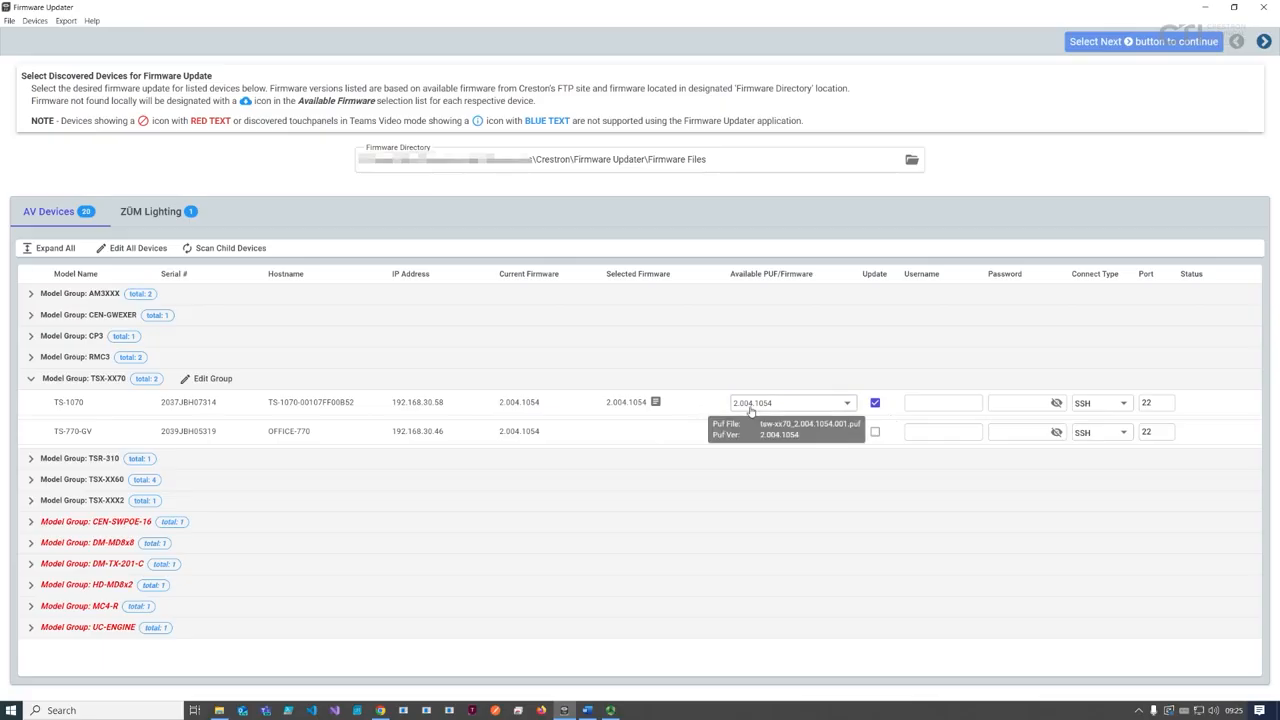
click(655, 402)
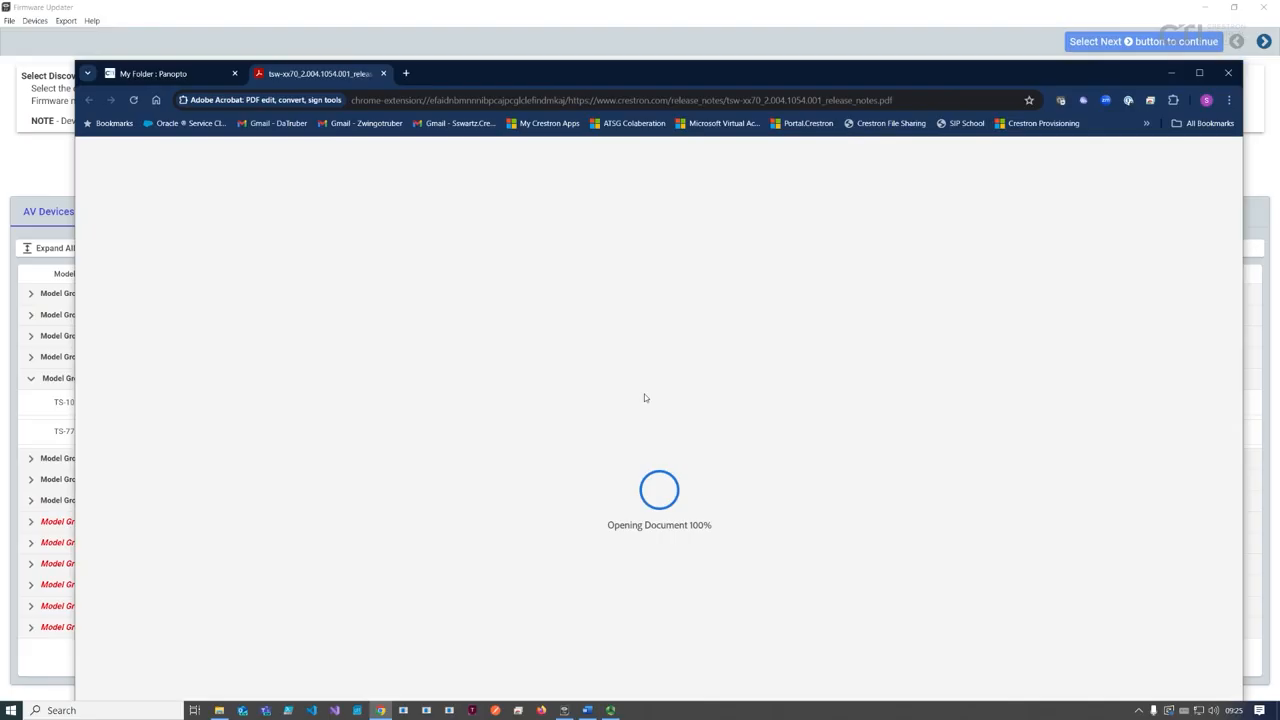
Step: Close the extra browser tab and the 2.004.1054 release-notes PDF to return to the updater
click(234, 73)
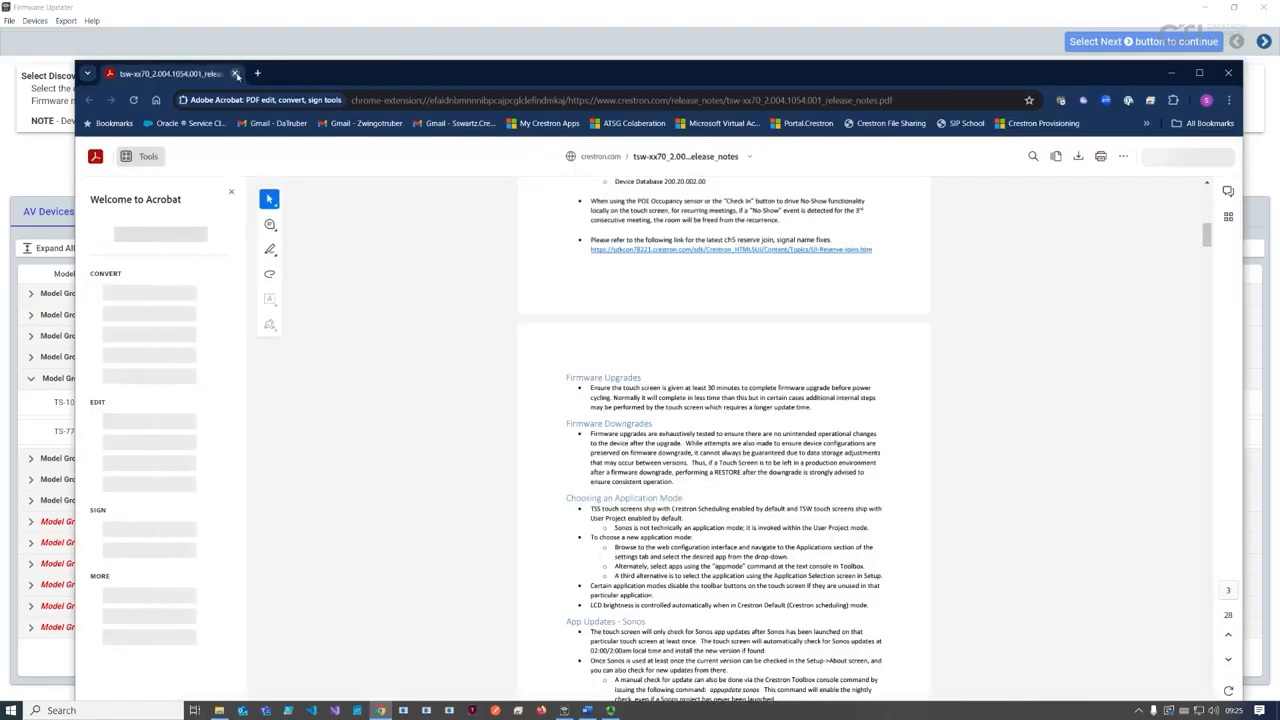
click(236, 74)
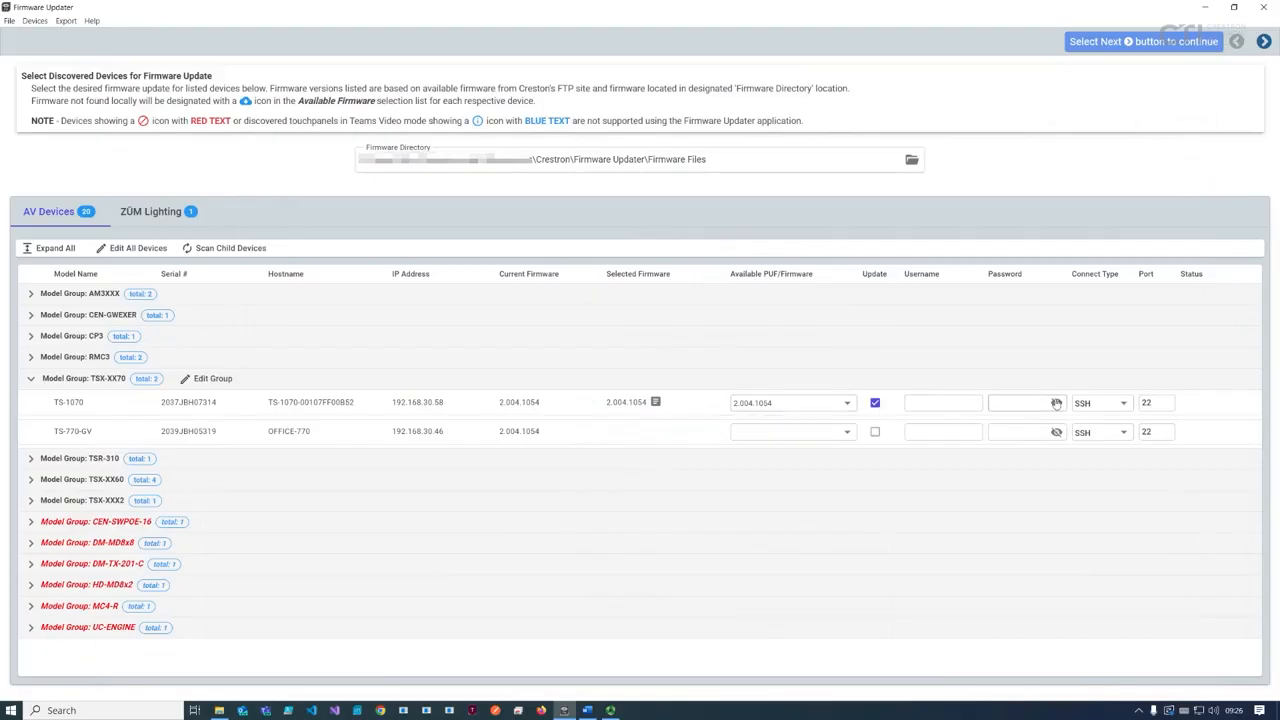
Step: Enter the TS-1070 username and password, keep SSH on port 22, and expand TSX-XX60
click(945, 402)
text(admin)
key(Tab)
text(*******)
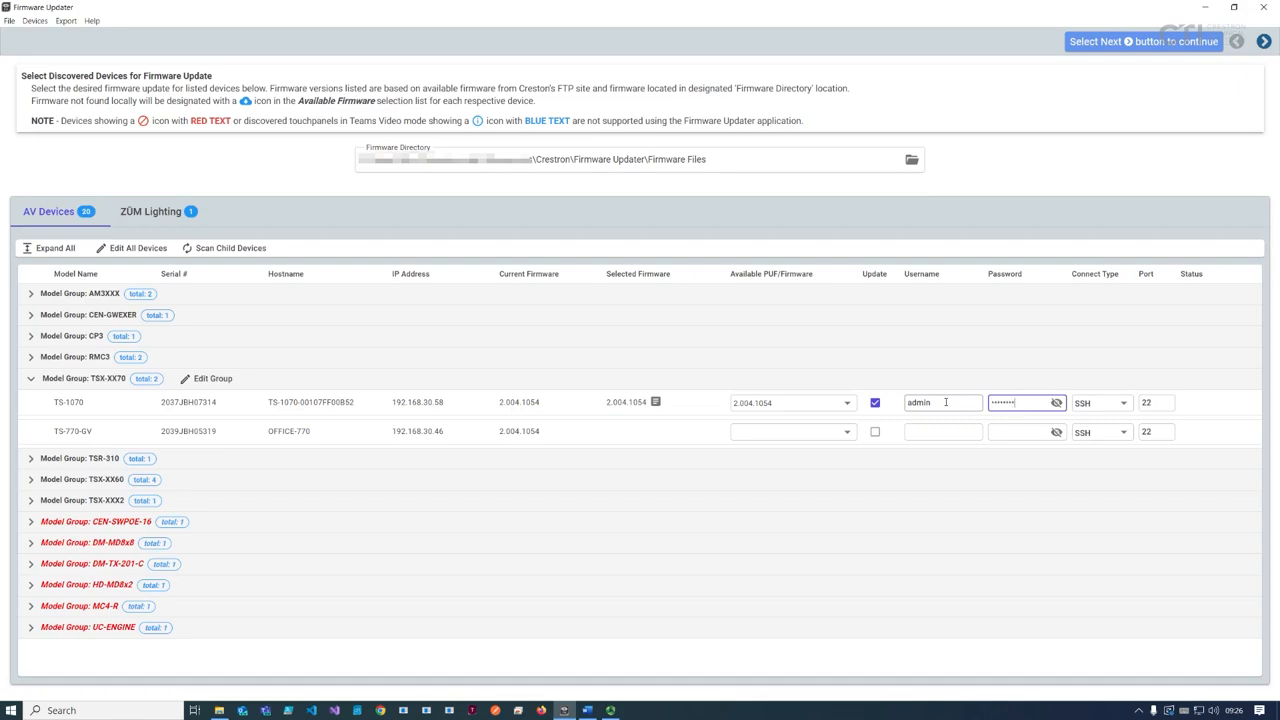
text(****)
click(1082, 408)
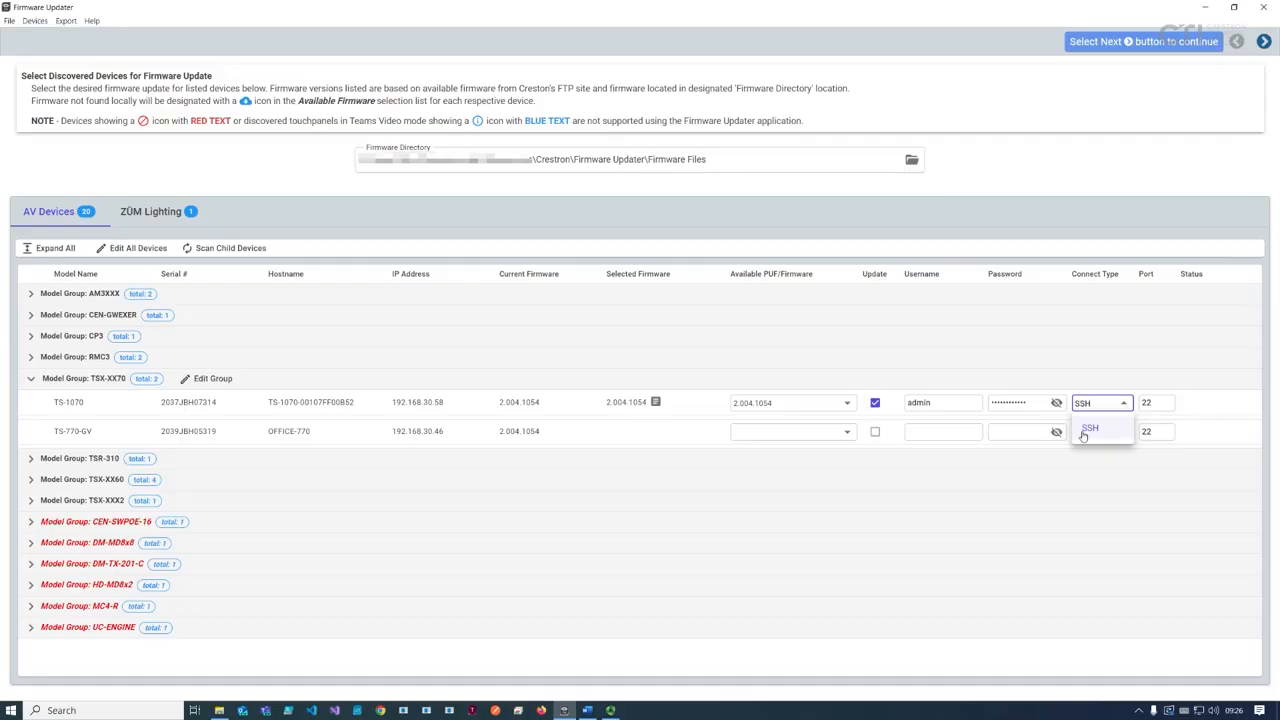
click(1166, 404)
click(1166, 403)
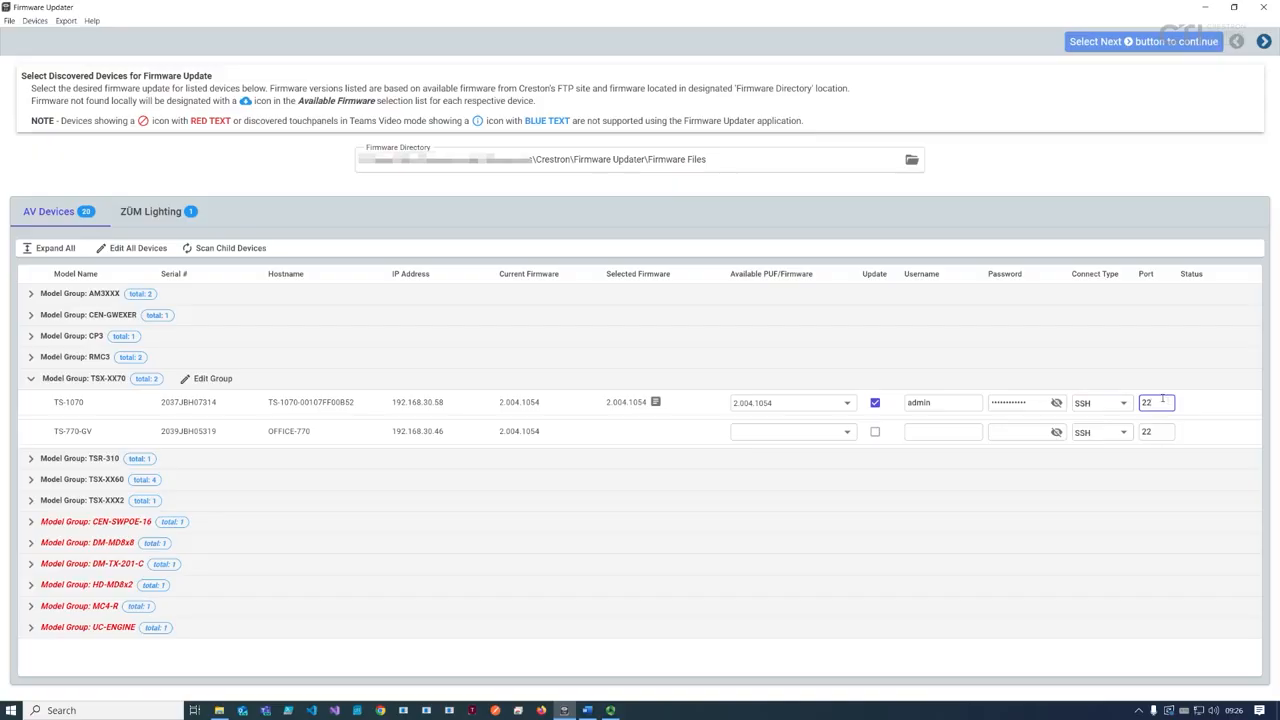
click(30, 480)
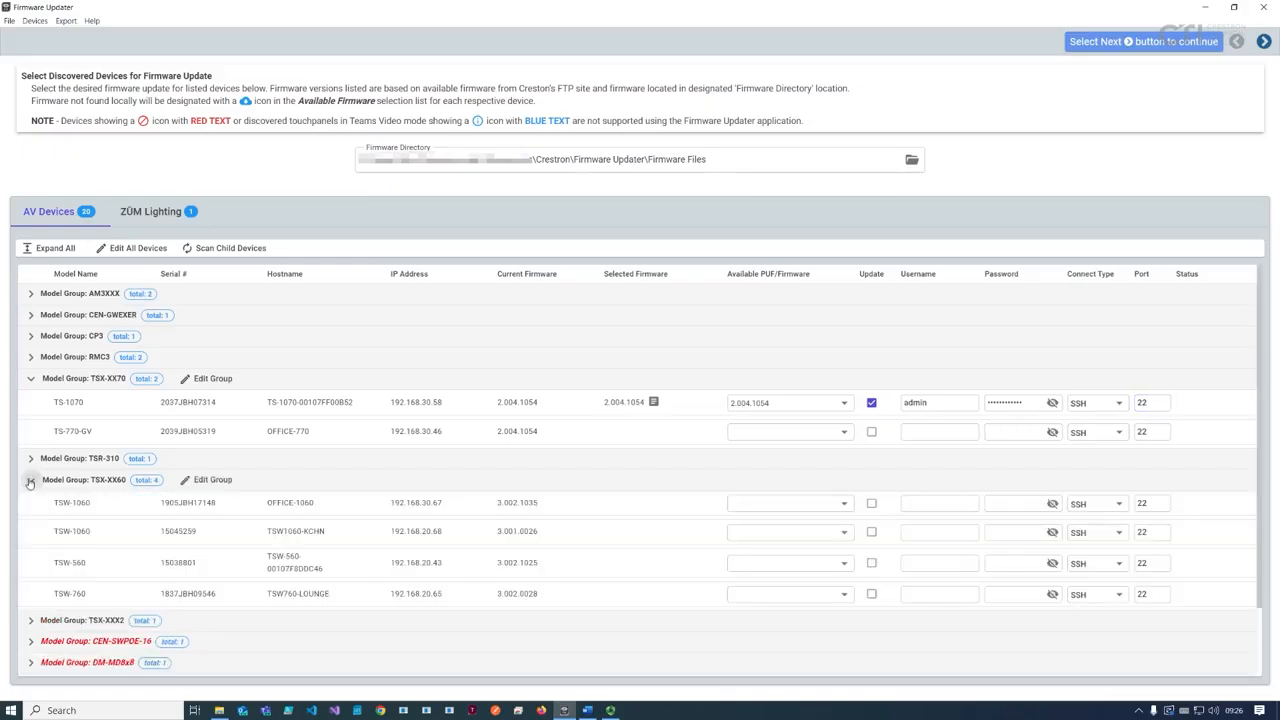
Step: In Edit Group for TSX-XX60, enter the username and password, leaving connection type at DEFAULT
click(207, 480)
click(576, 221)
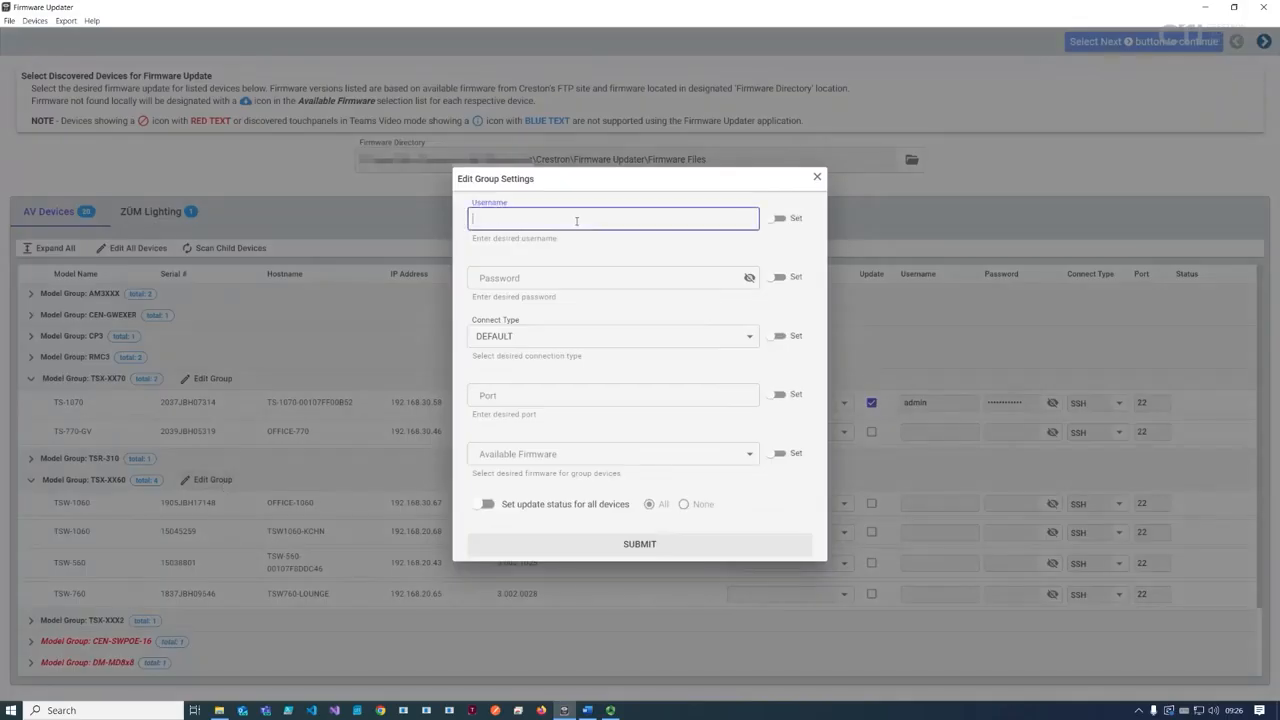
text(admin)
key(Tab)
text(password)
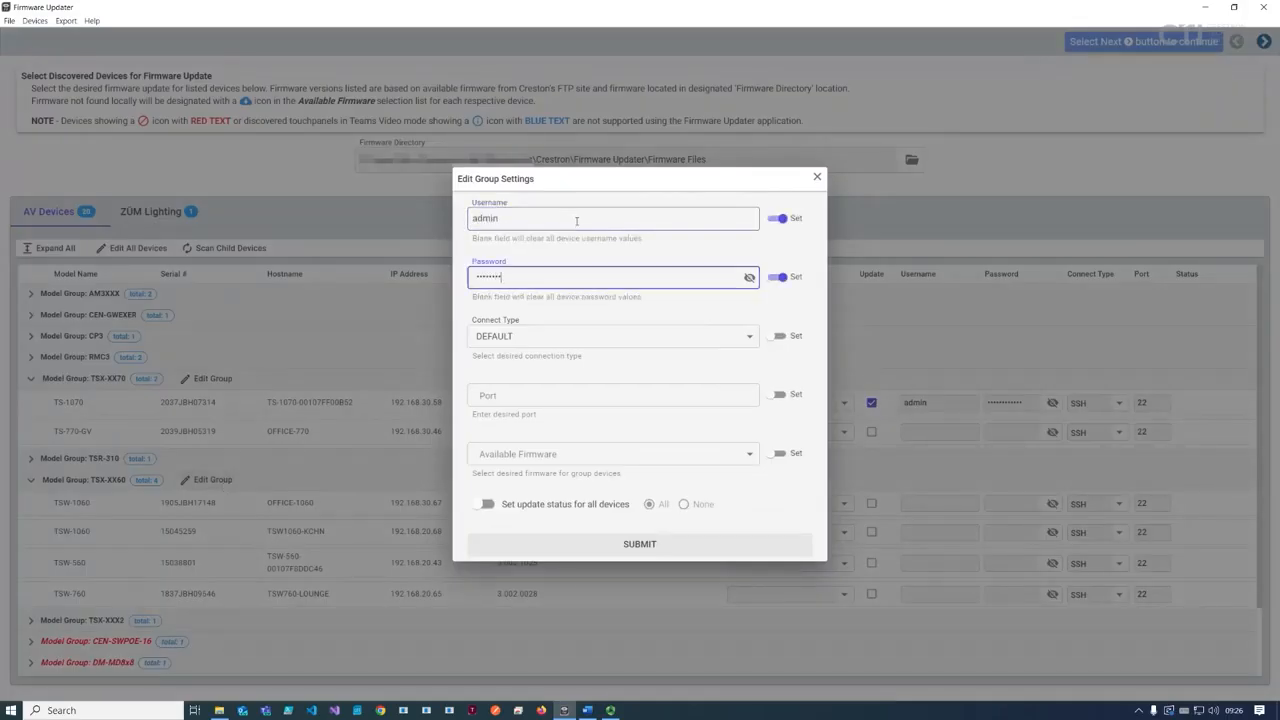
text(123)
click(635, 340)
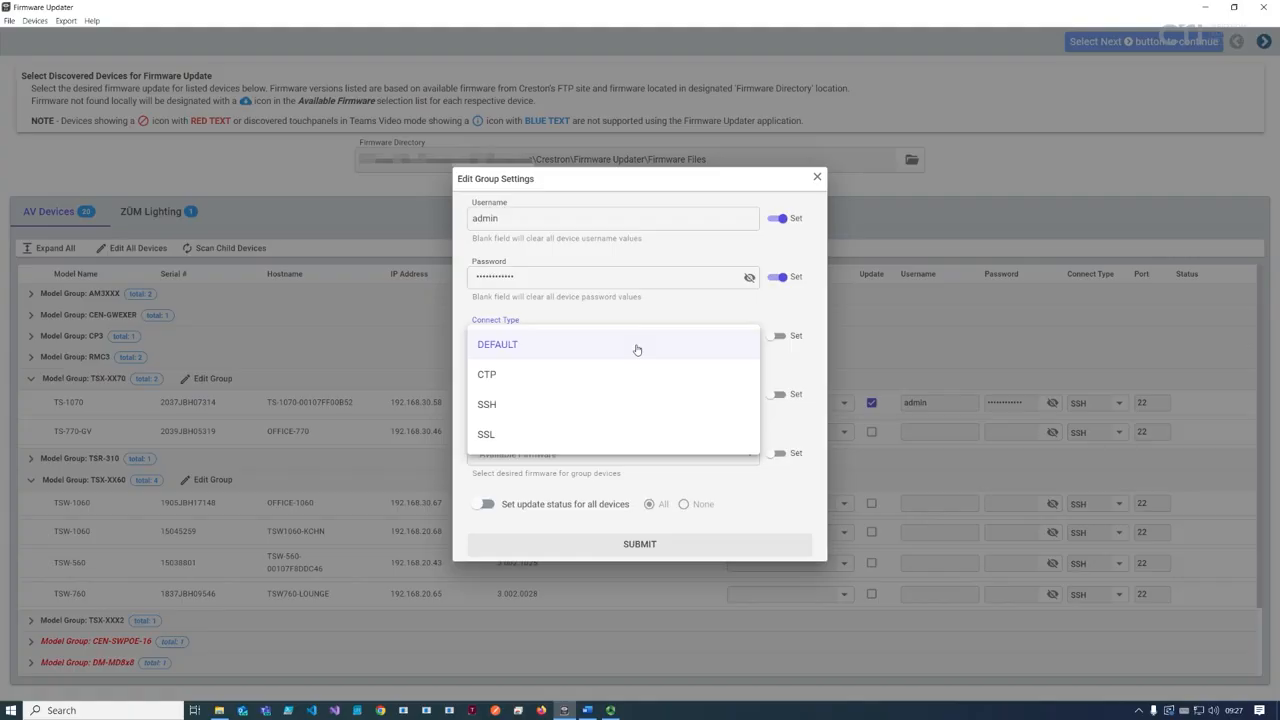
click(642, 324)
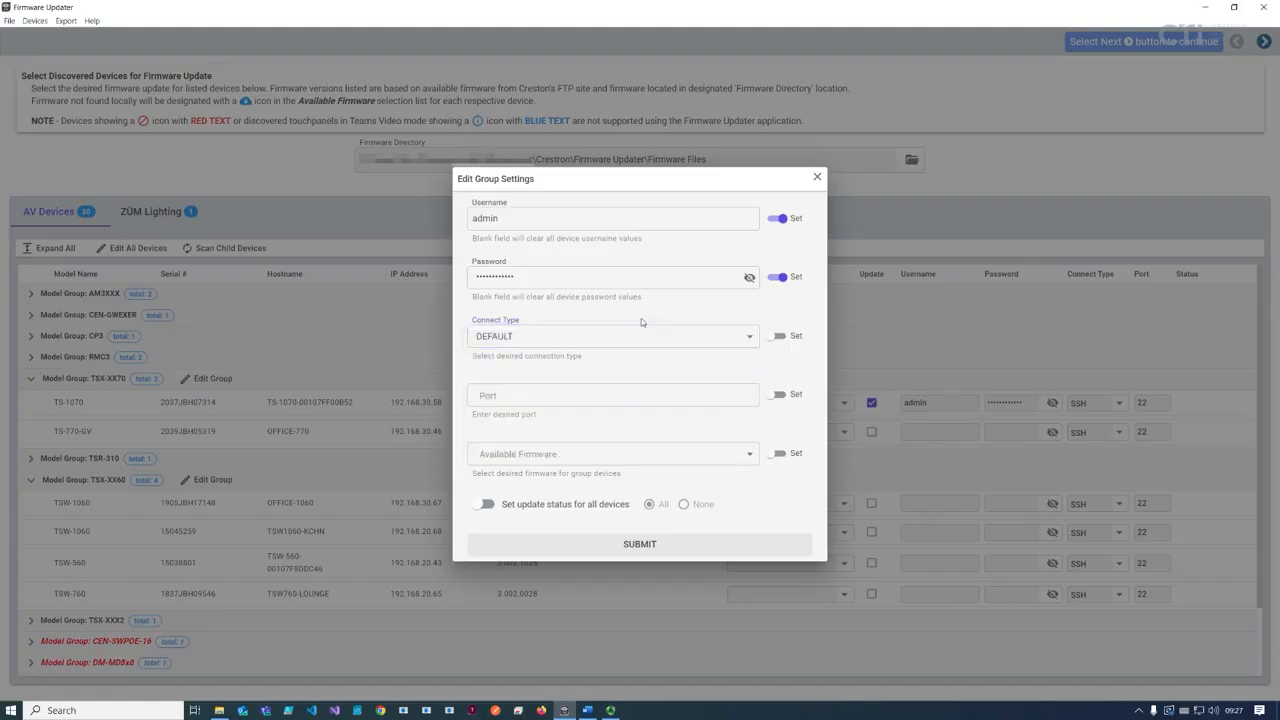
click(643, 396)
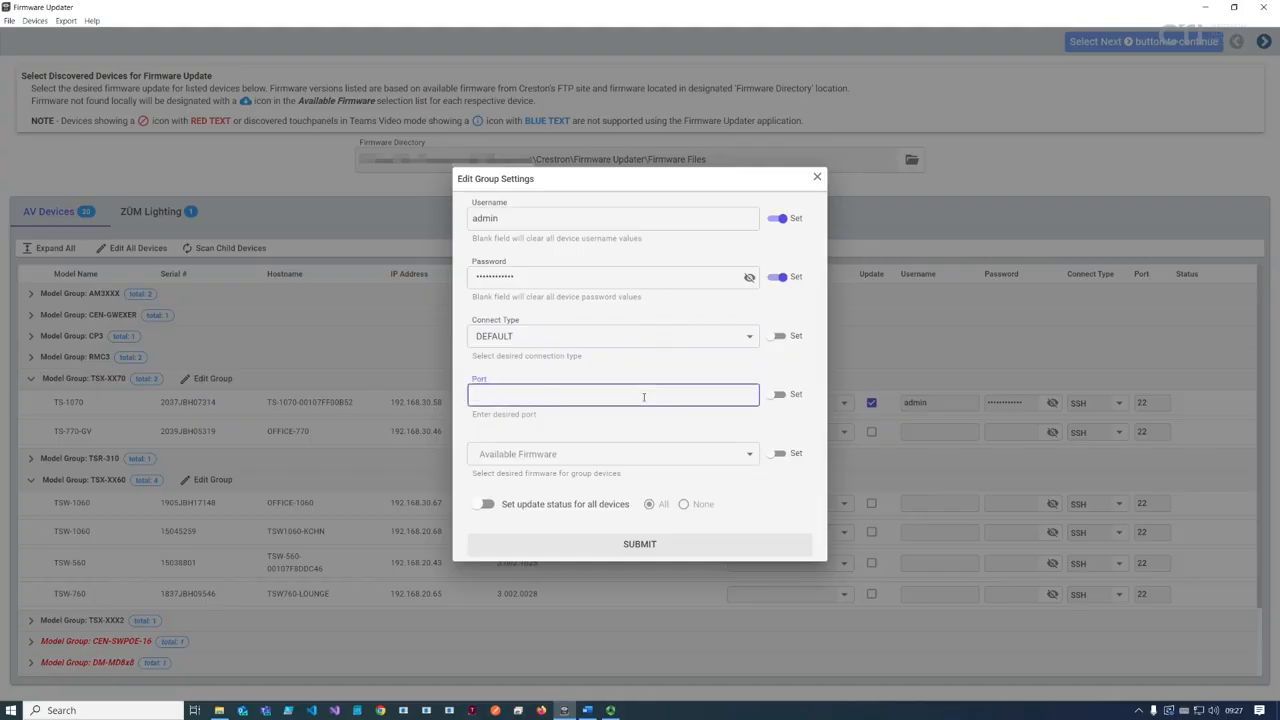
Step: Choose firmware 3.002.1039 for the group, mark all devices for update, and submit
click(494, 457)
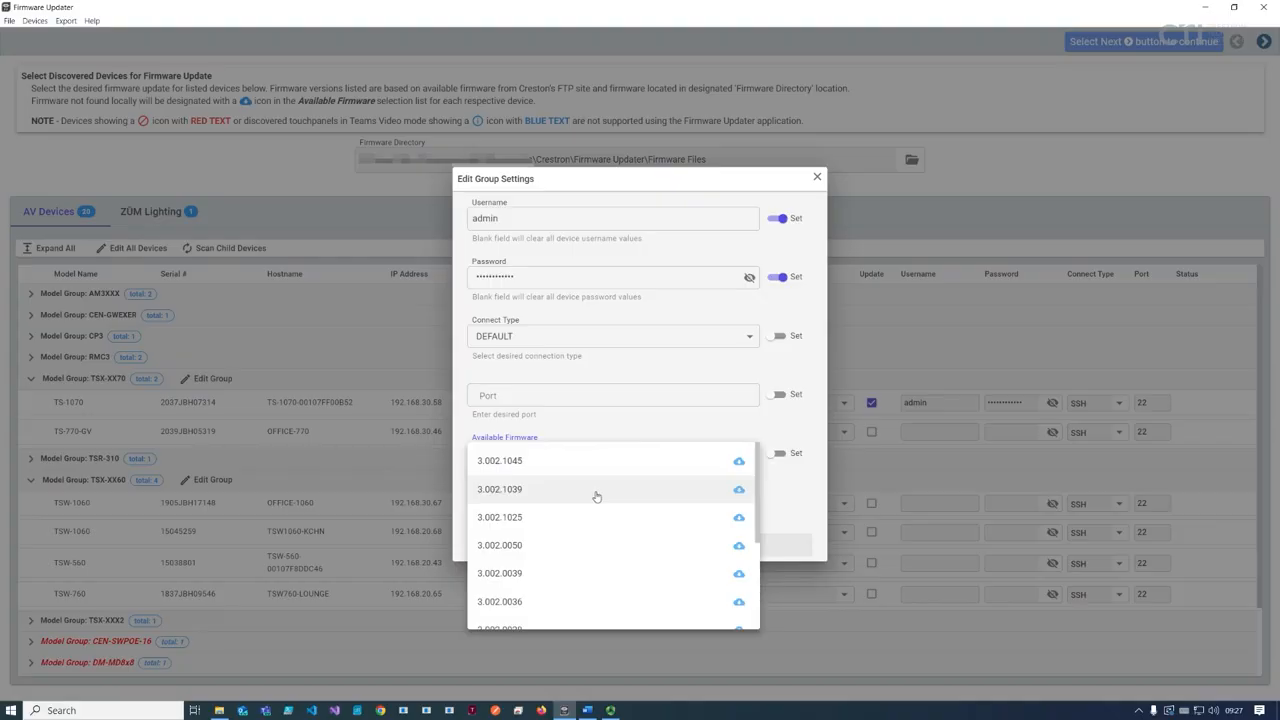
click(659, 501)
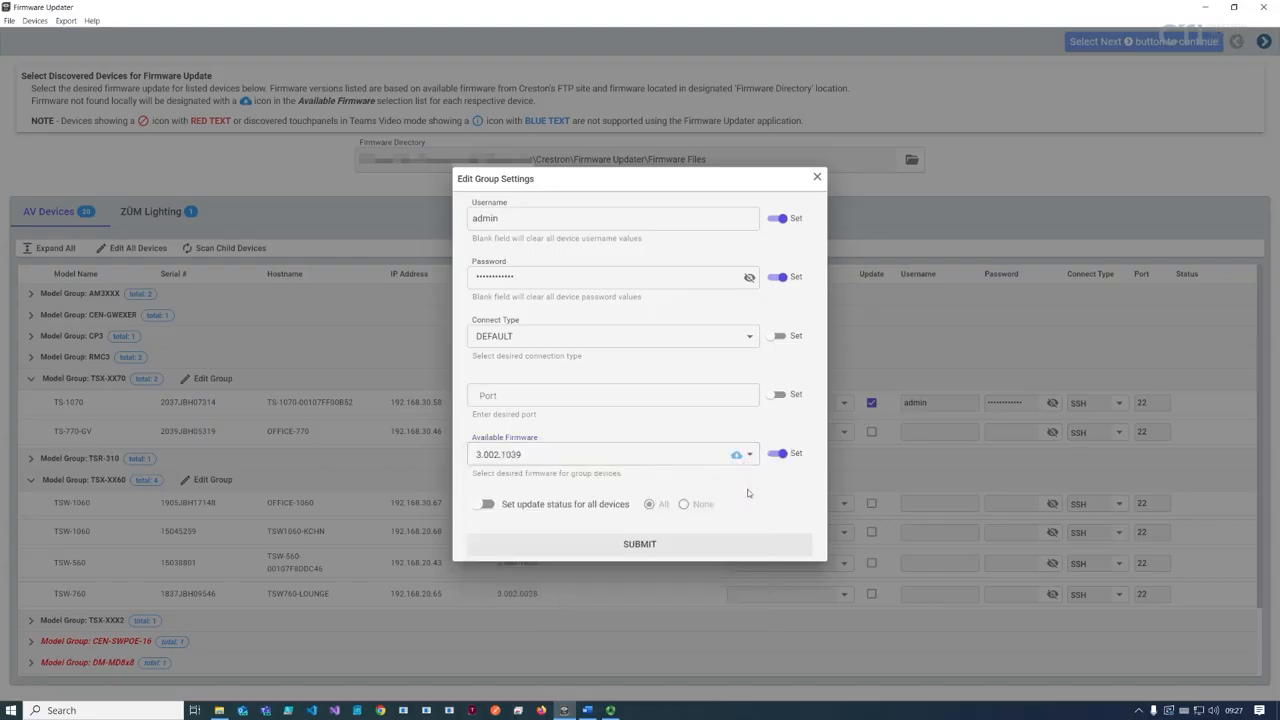
click(525, 507)
click(633, 543)
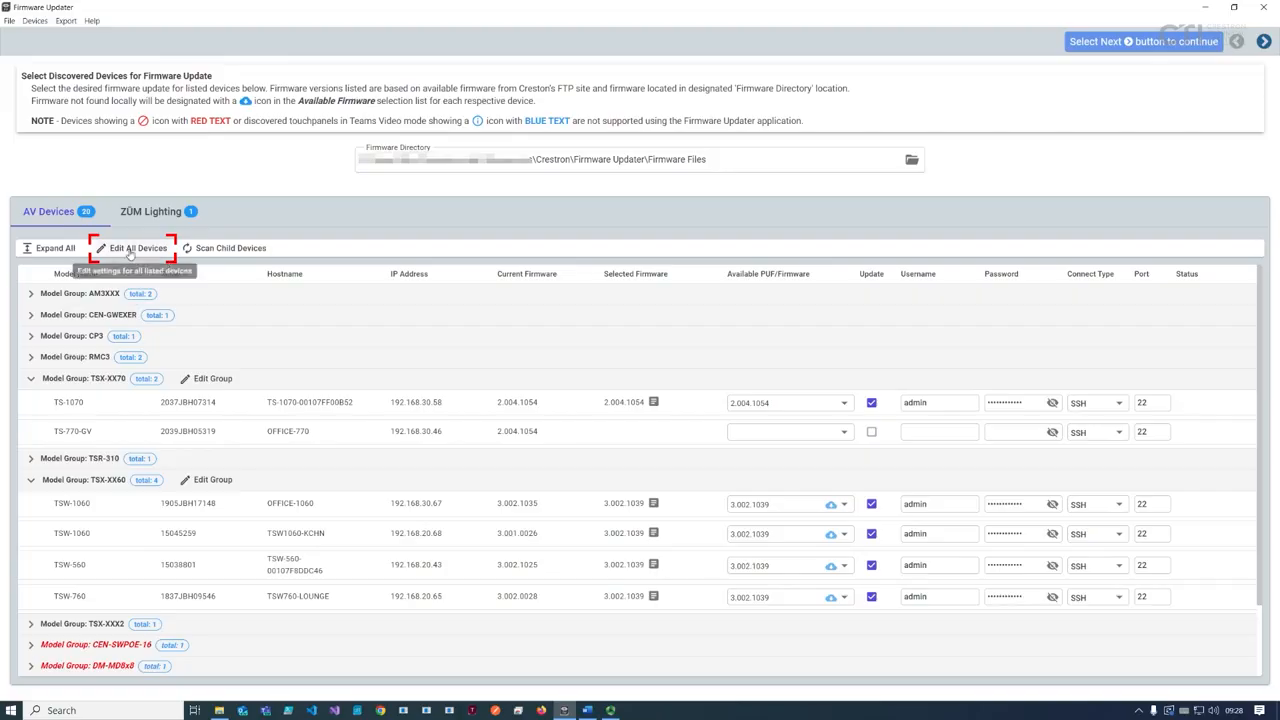
Step: In Edit All Devices, enter username and password, enable latest firmware and update for all, then submit
click(130, 252)
click(566, 234)
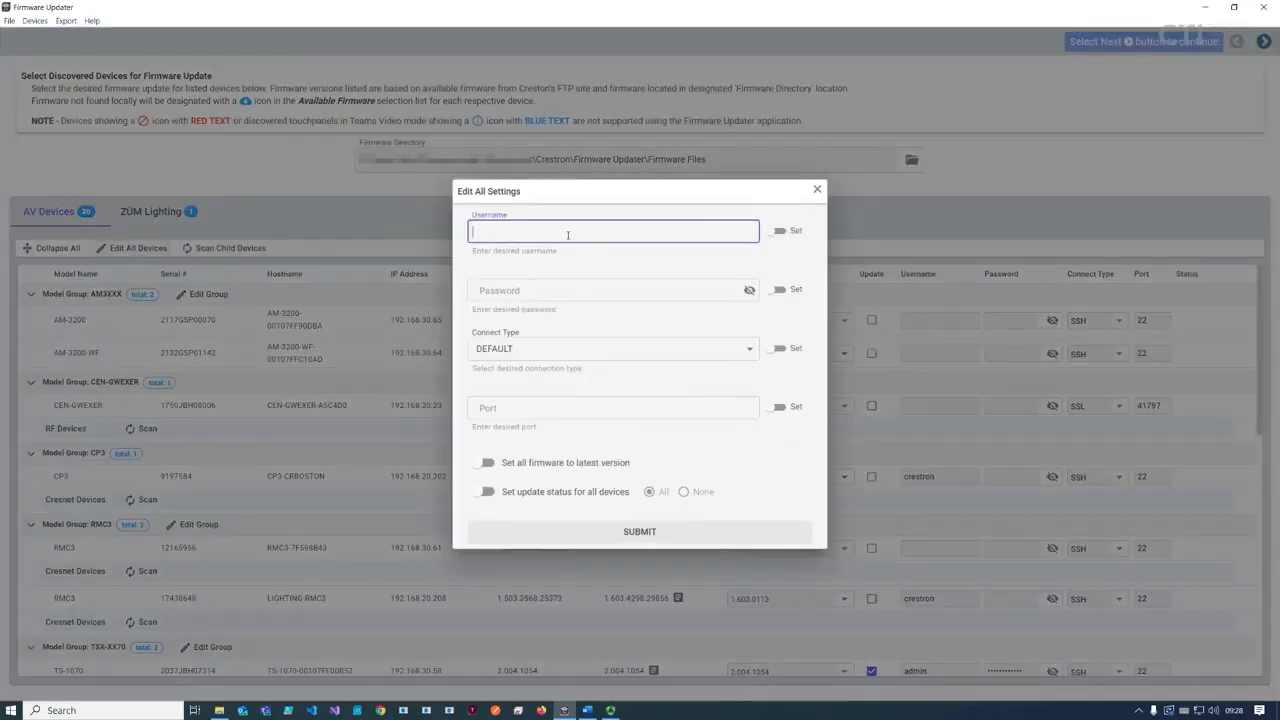
text(admin)
key(Tab)
text(•••••••••••••)
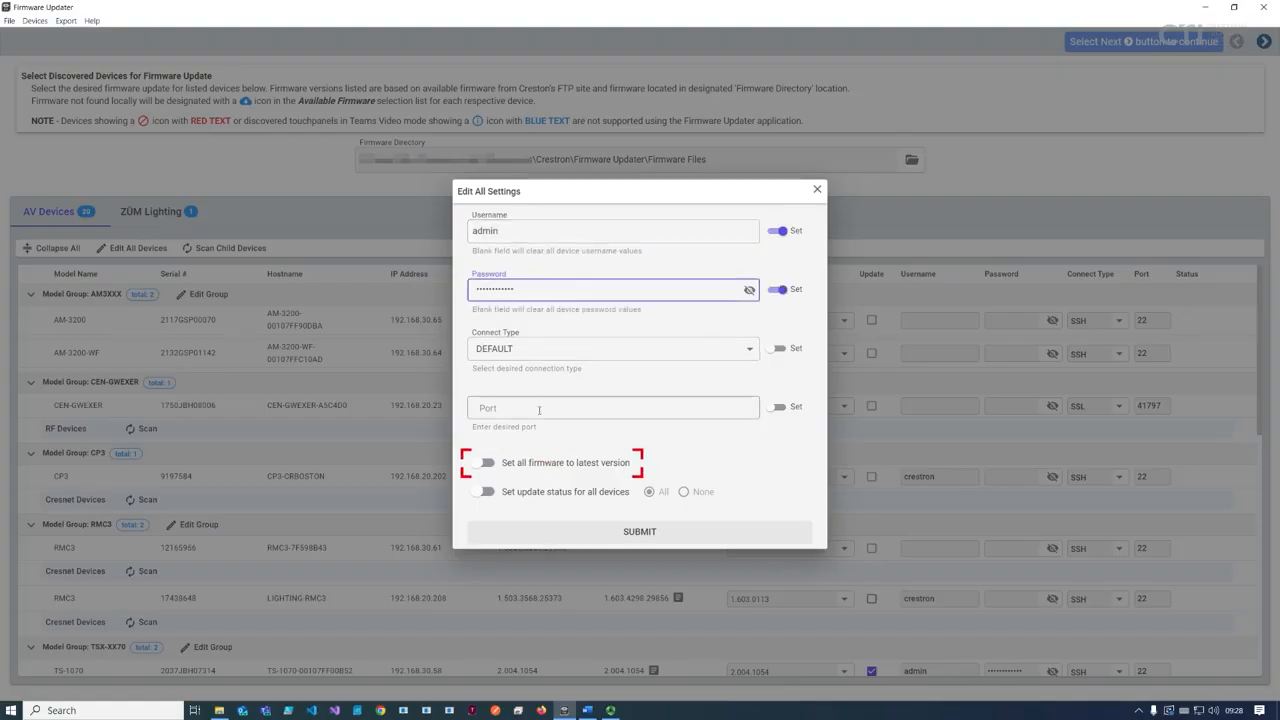
click(522, 468)
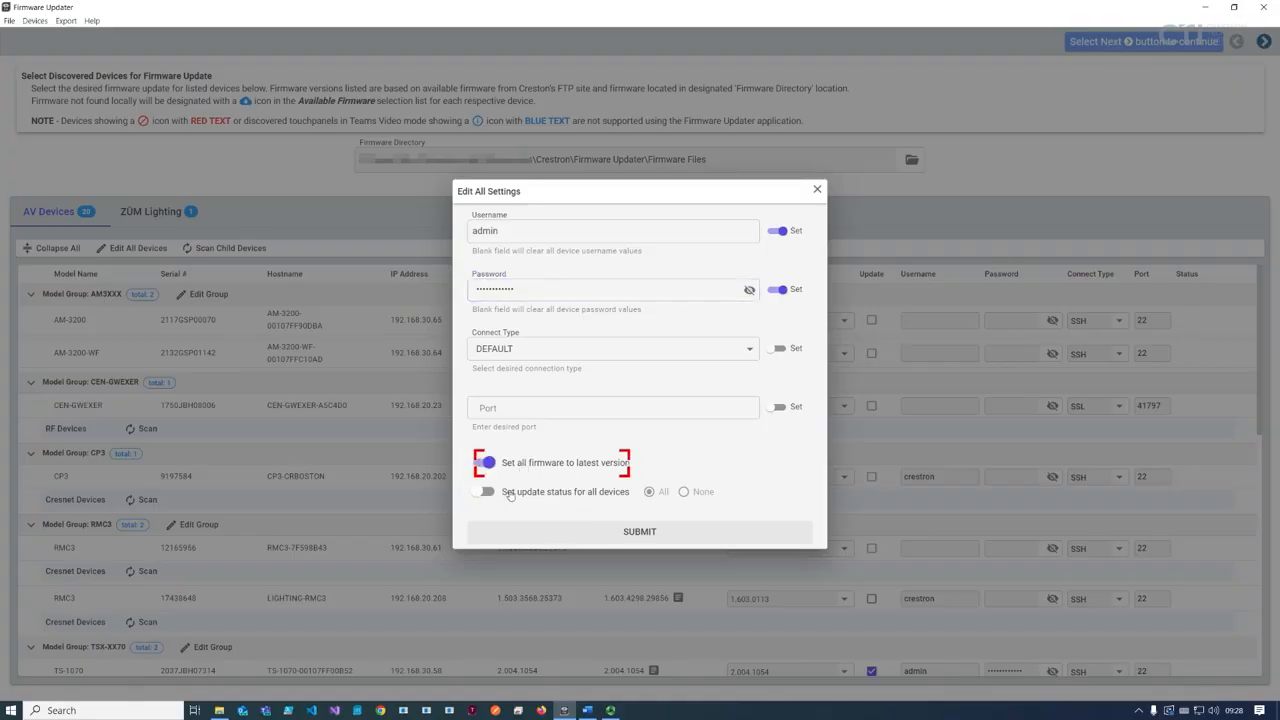
click(486, 492)
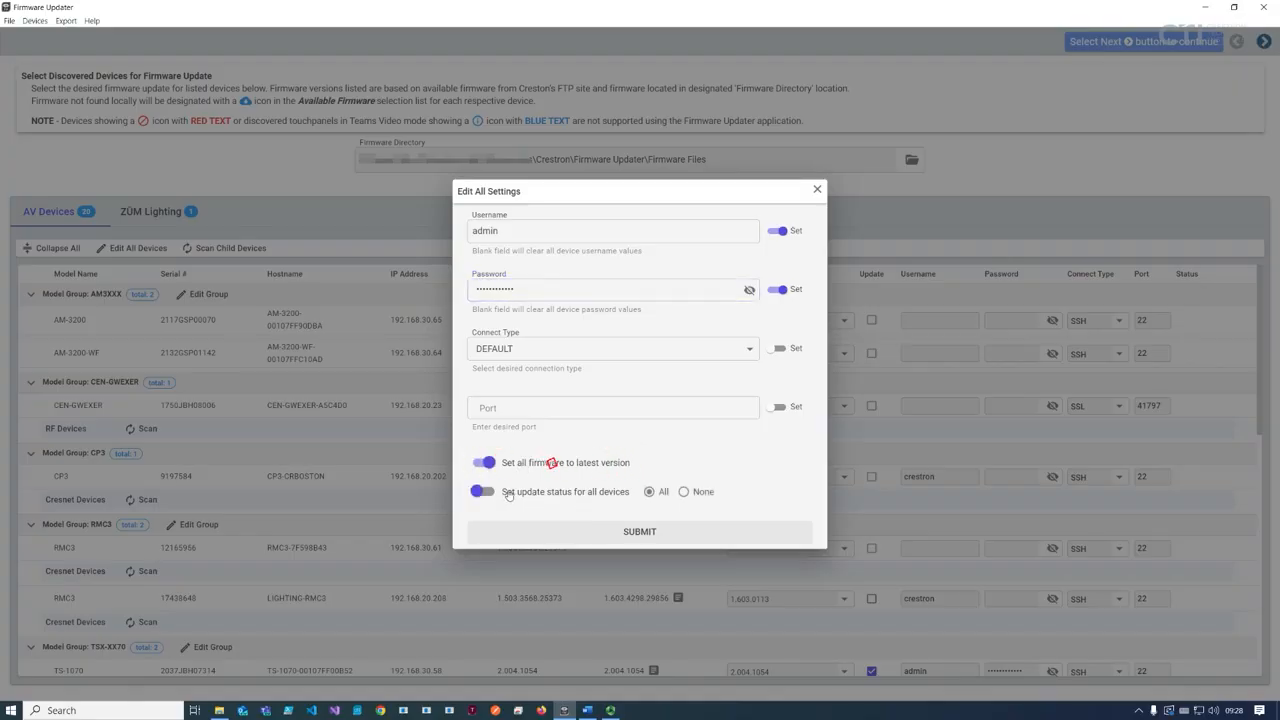
click(641, 538)
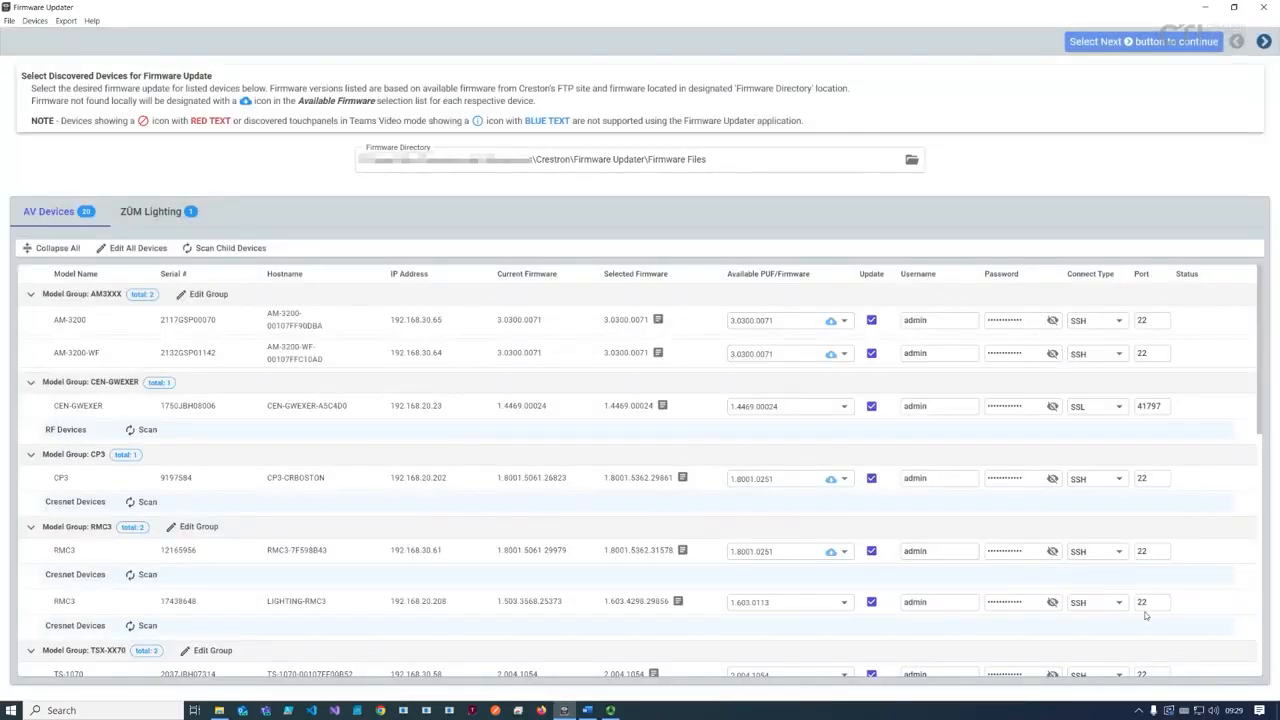
Step: Scroll through the device table, then show the CEN-GWEXER's connection type choices
scroll(1200, 610, down, 10)
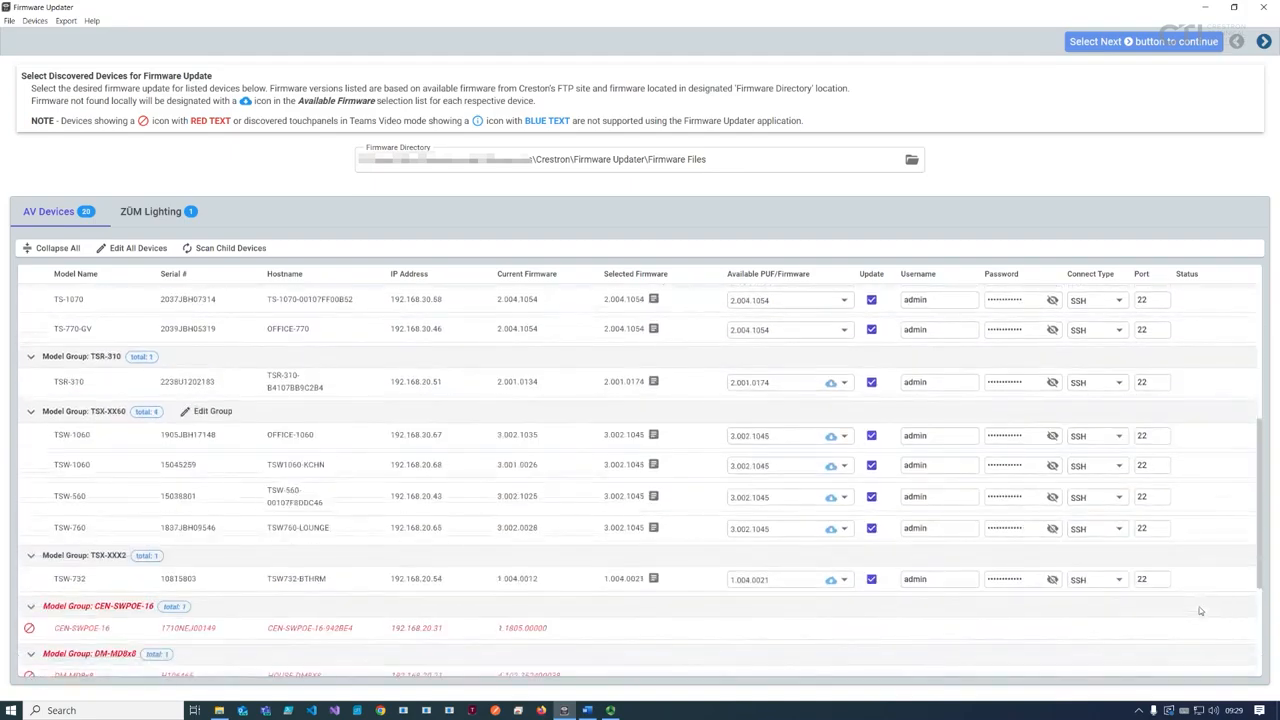
scroll(890, 608, up, 10)
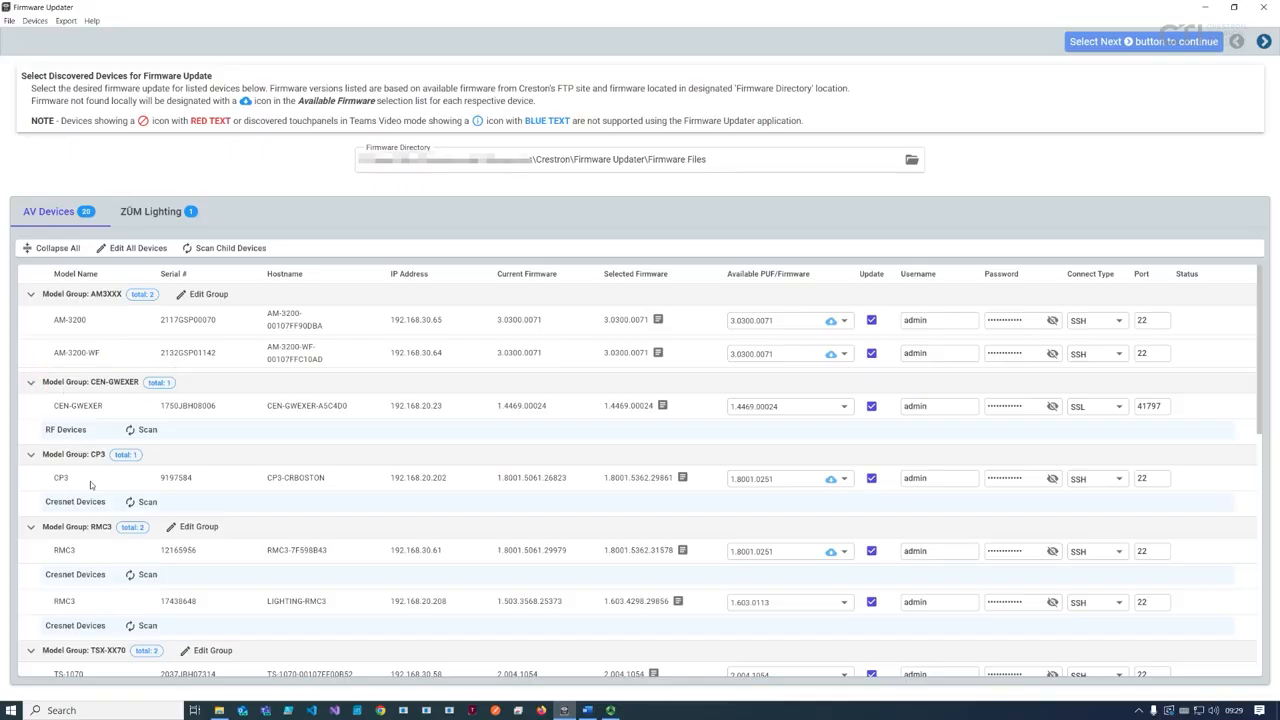
click(1116, 410)
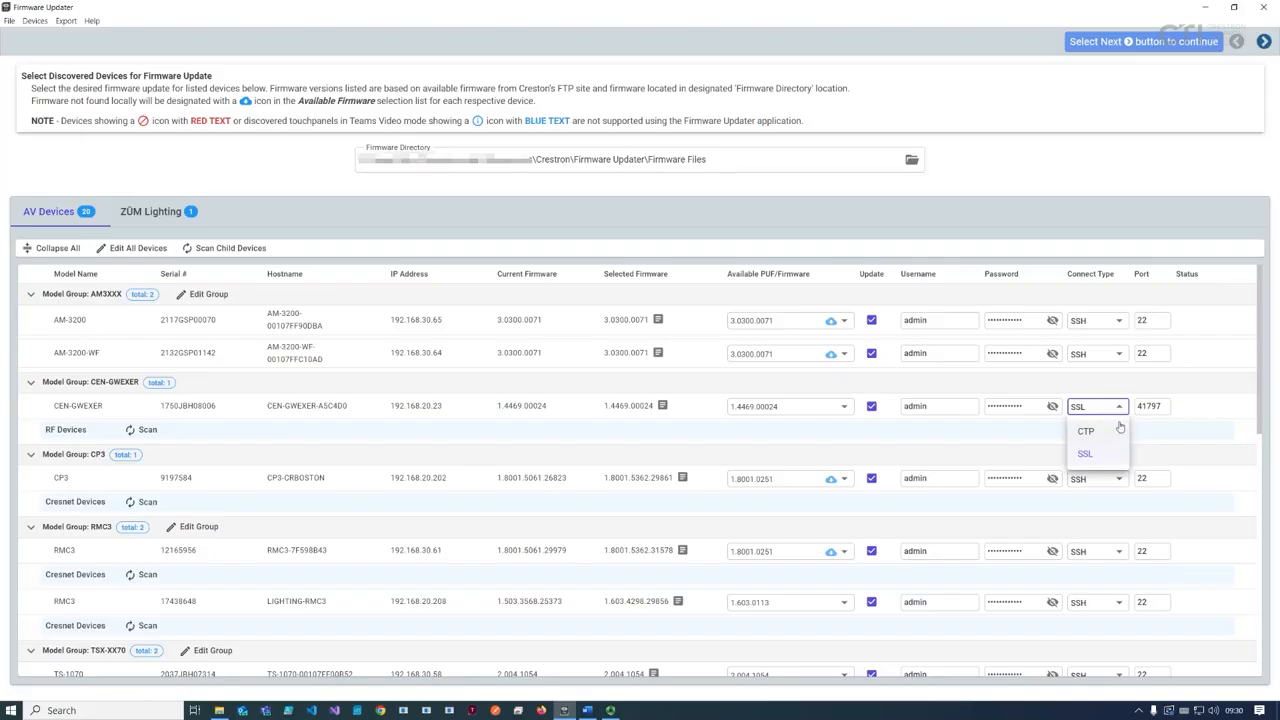
Step: Keep the CEN-GWEXER on SSL, run the RF scan credential check, and dismiss the 'not valid' result
click(1118, 407)
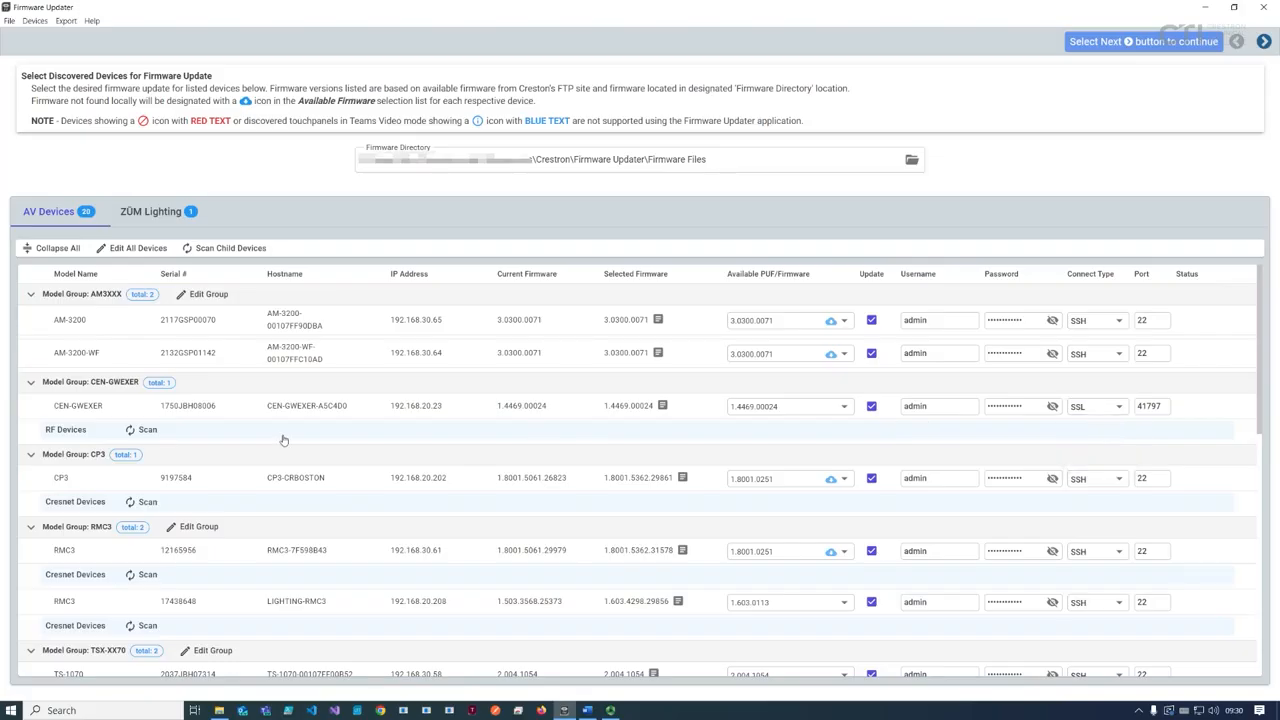
click(139, 431)
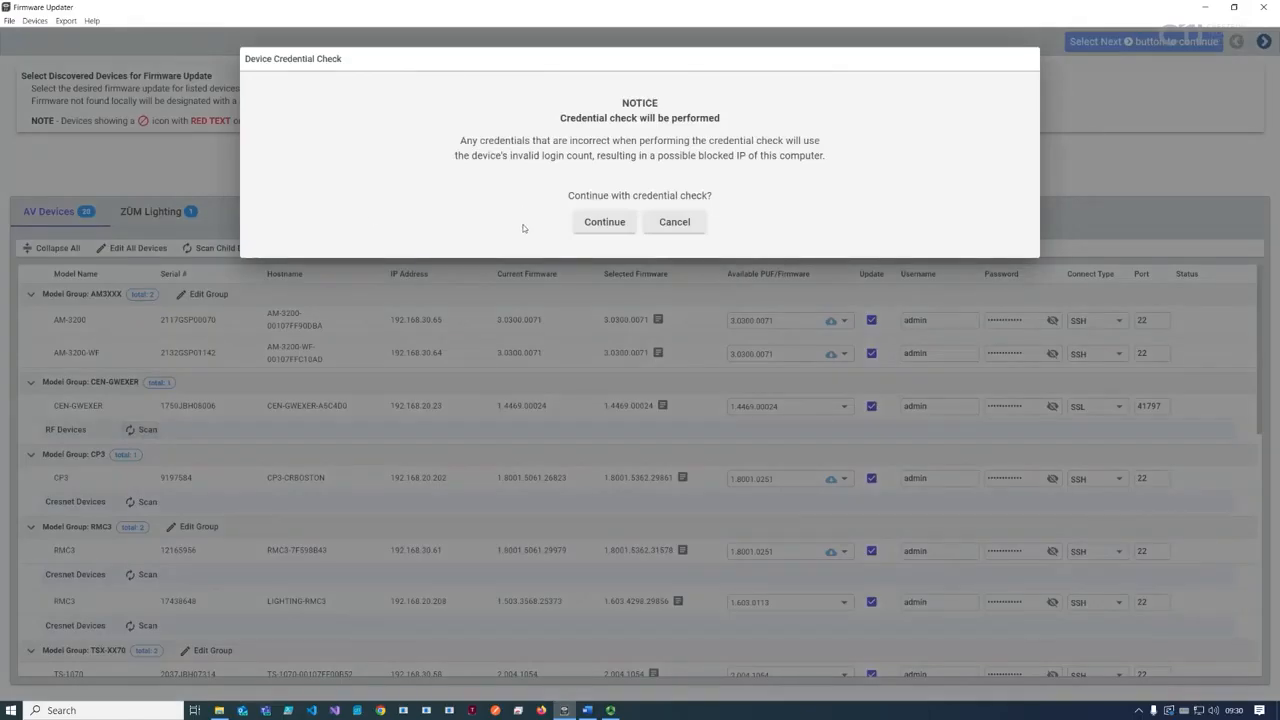
click(604, 222)
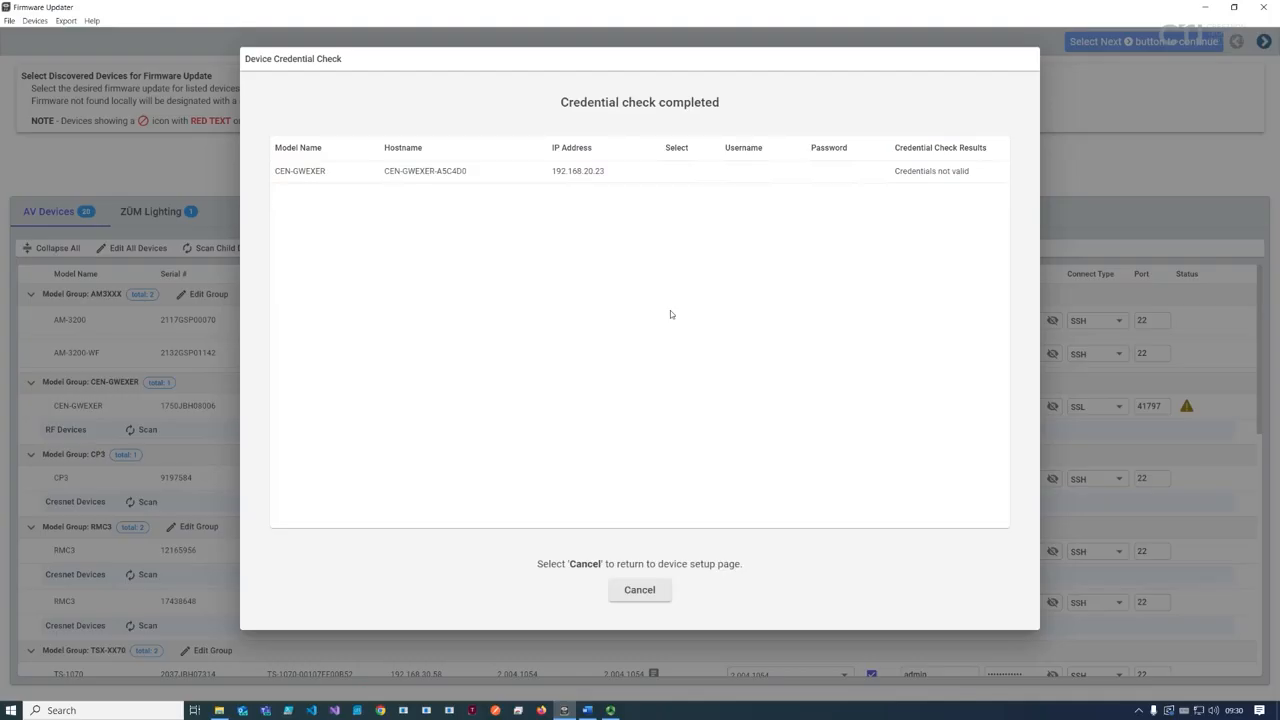
click(640, 590)
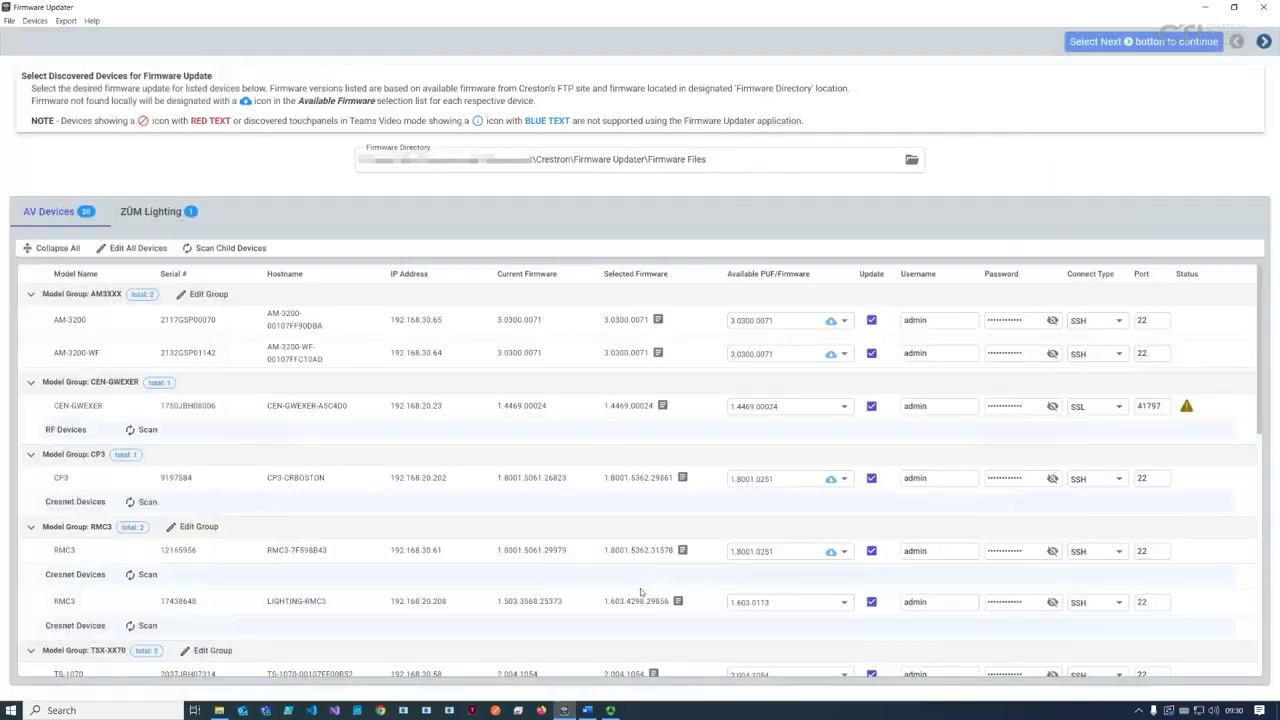
Step: Switch the CEN-GWEXER to CTP on port 41795 and rescan, listing CLW-LDIMEX-1 and CLF-LDIMUEX
click(1097, 410)
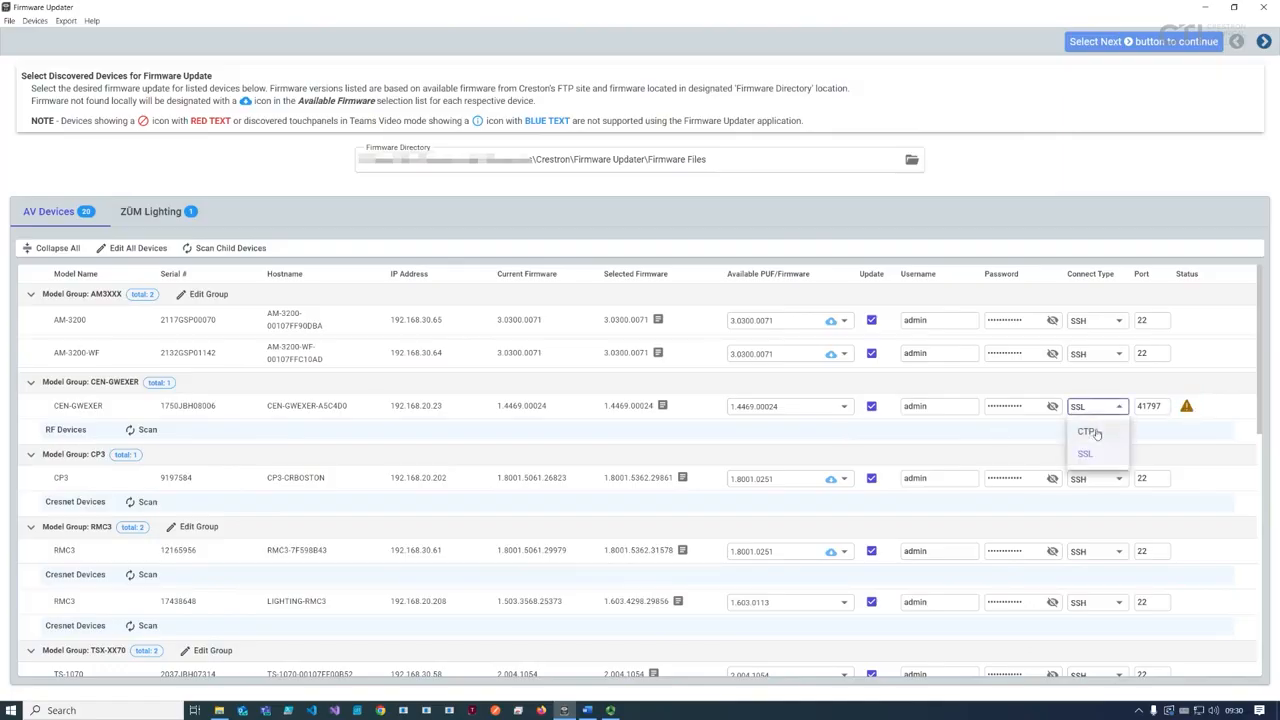
click(1090, 432)
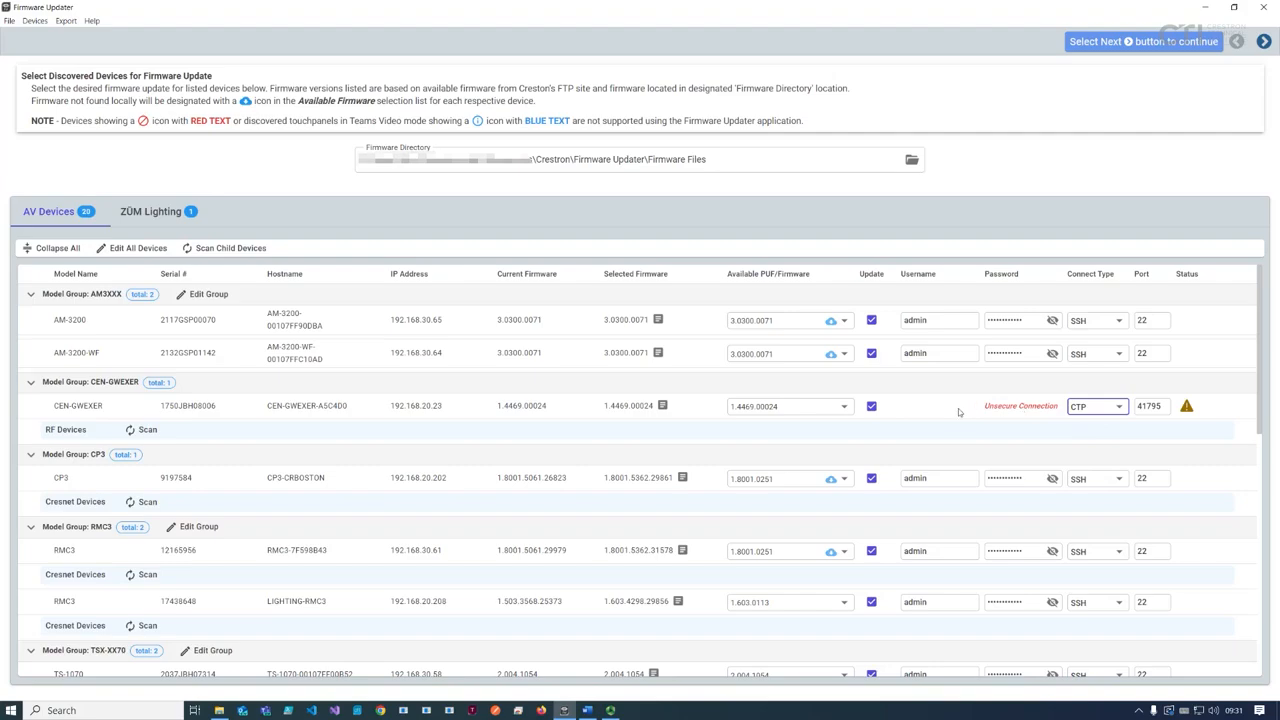
click(146, 430)
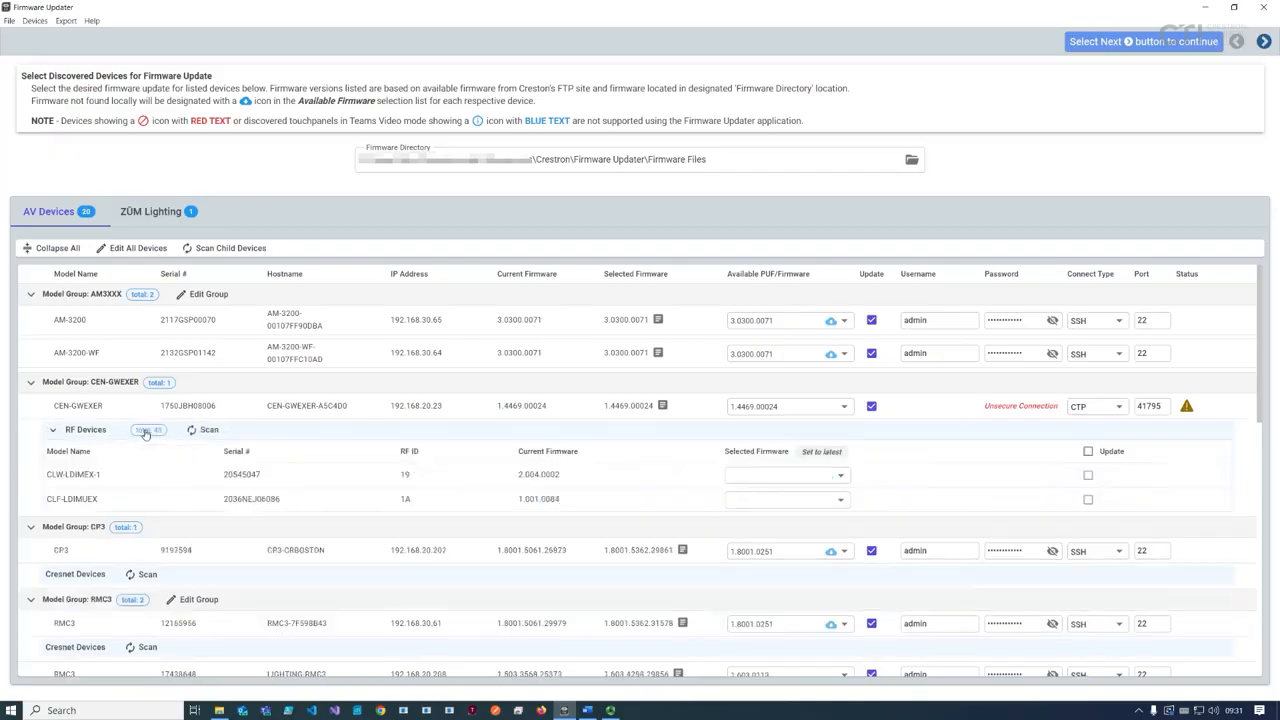
Step: Pick firmware 2.005.0060 for RF ID 21 and a version for RF ID 22, then set all RF devices to latest
click(784, 521)
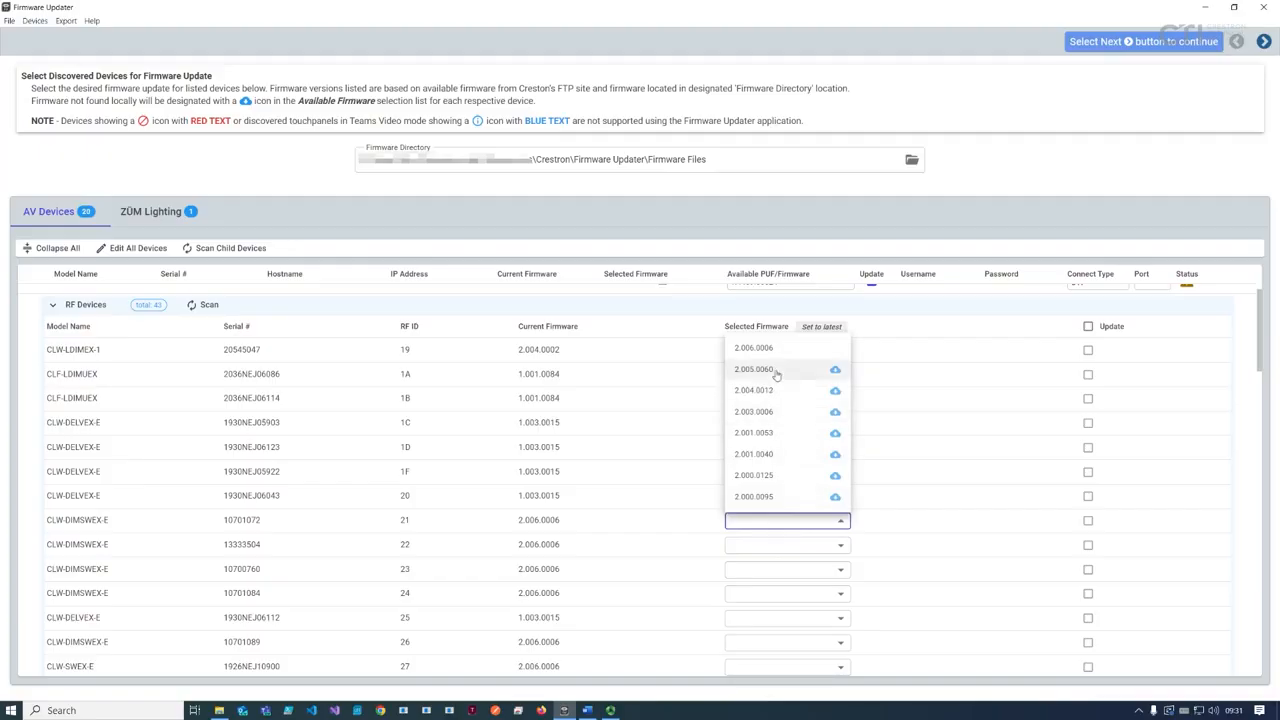
click(775, 371)
click(783, 548)
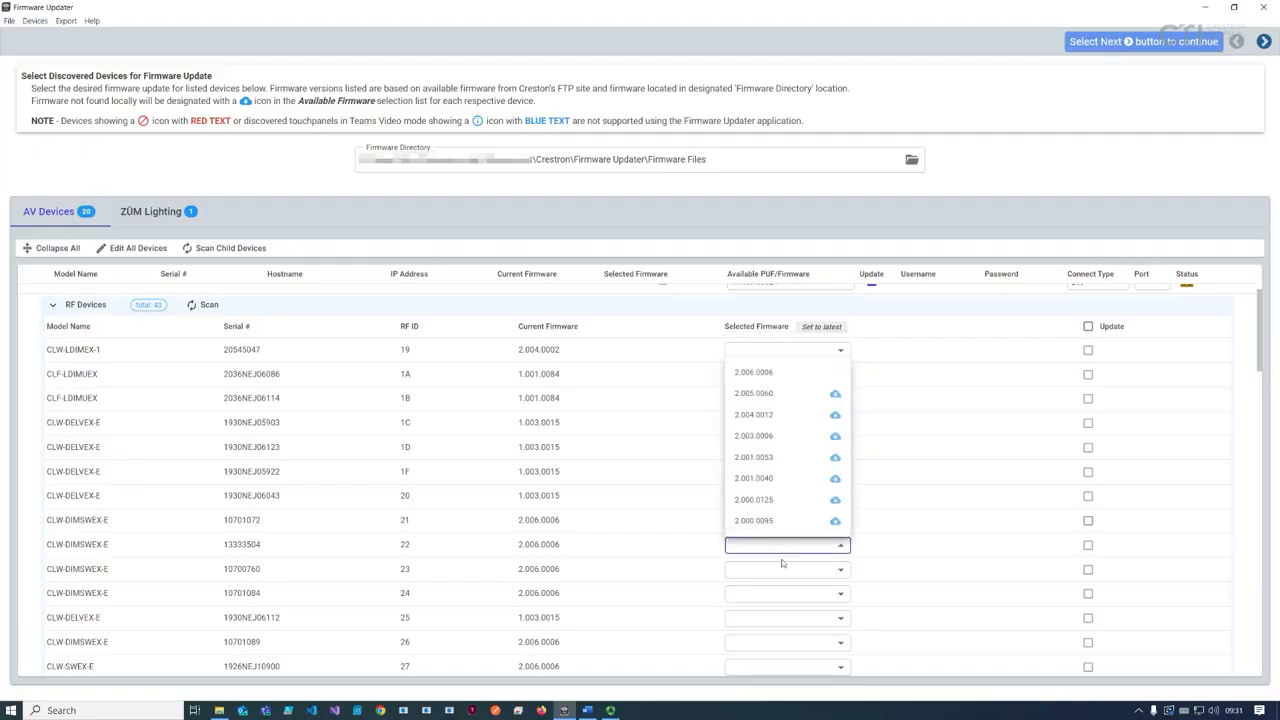
click(775, 530)
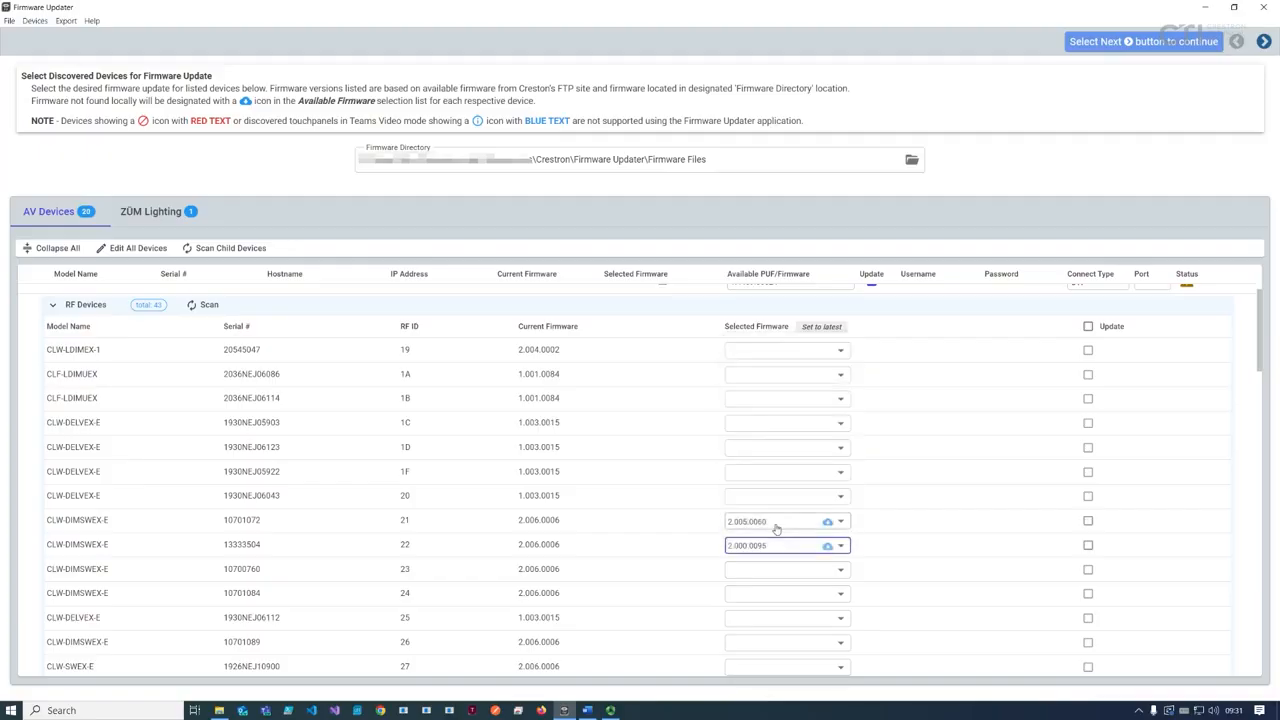
click(821, 327)
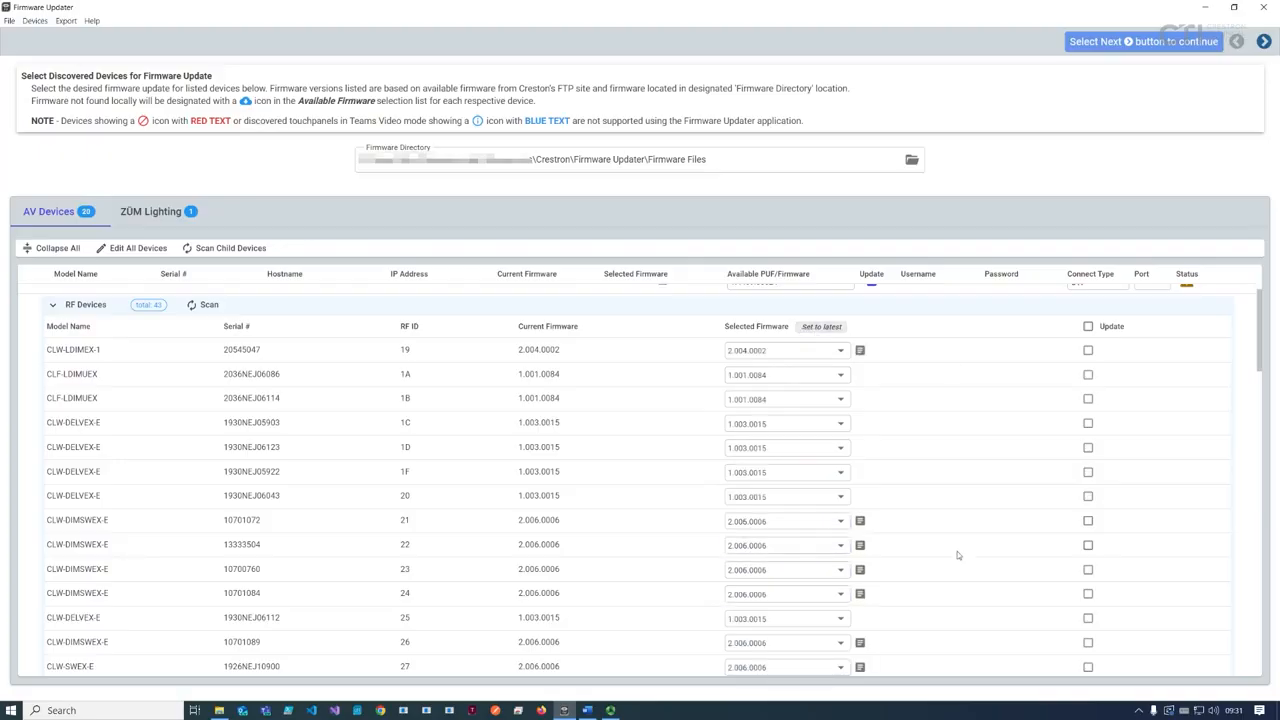
Step: Mark the RF ID 24 and RF ID 20 devices for update
scroll(955, 551, down, 5)
scroll(951, 554, up, 4)
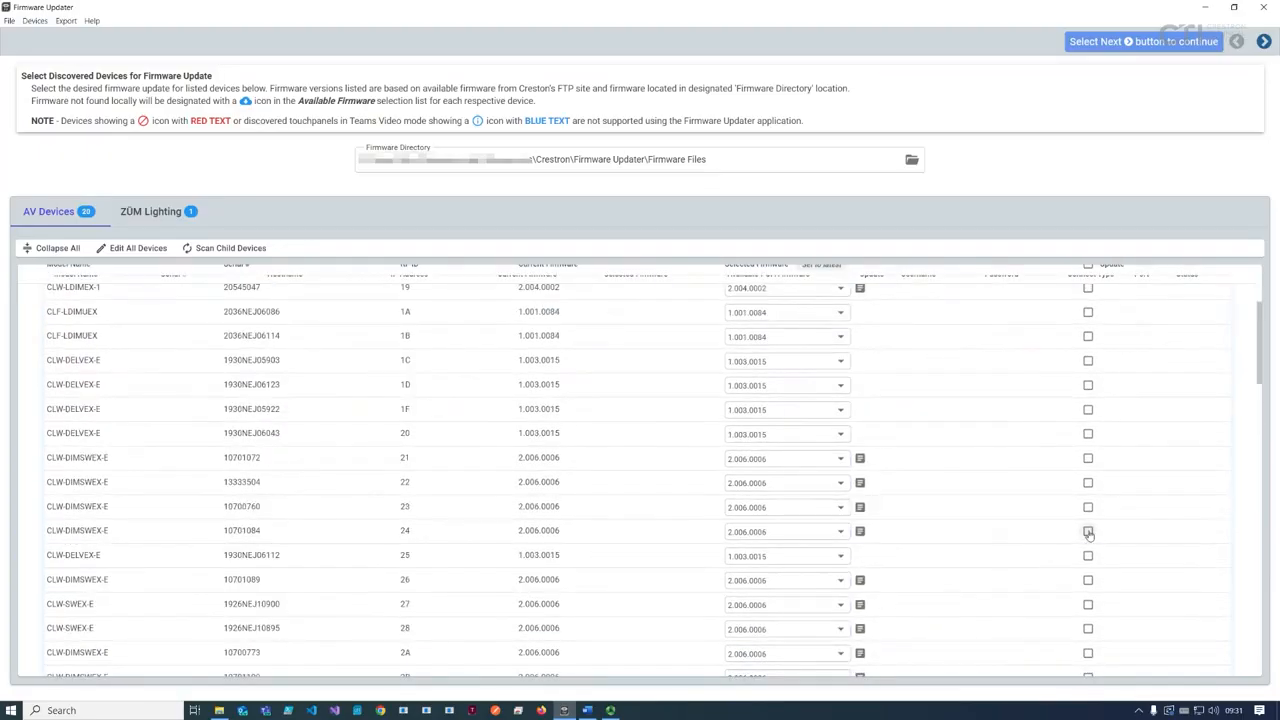
click(1088, 531)
click(1088, 434)
scroll(1150, 556, up, 4)
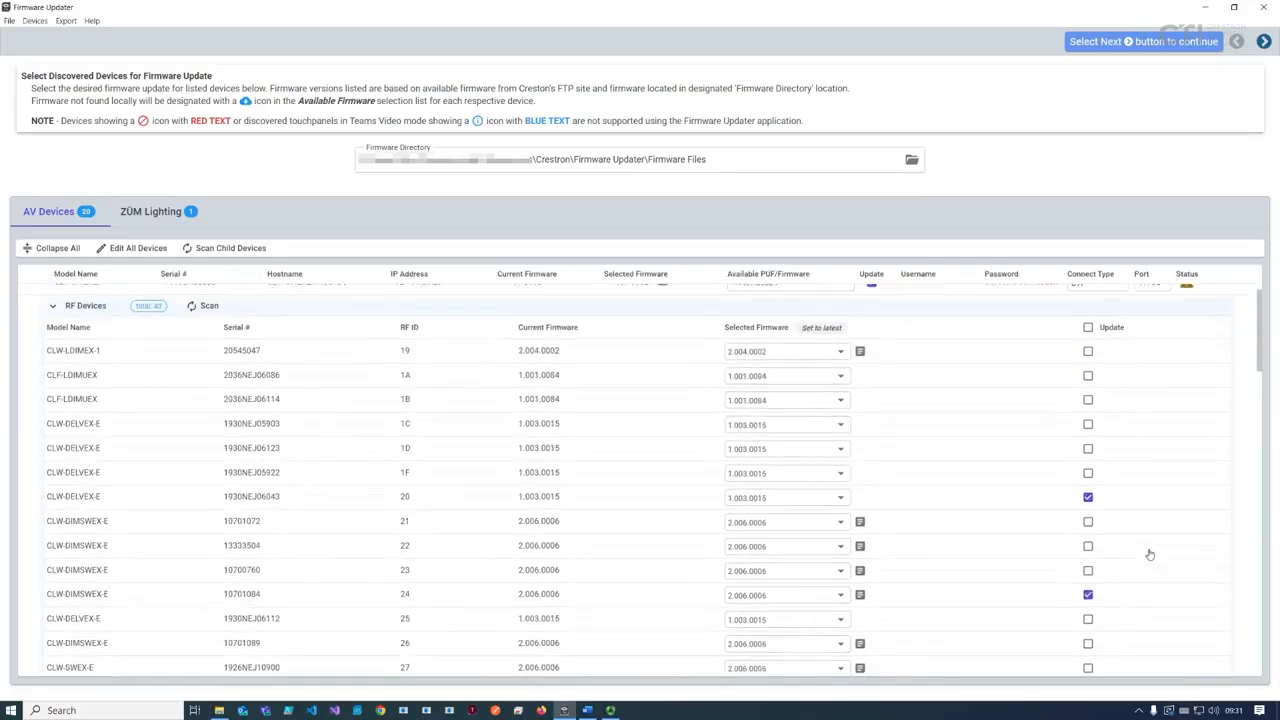
Step: Mark all 43 RF devices for update, give CP3 username crestron with blank password, then scan its Crestnet devices
click(1088, 452)
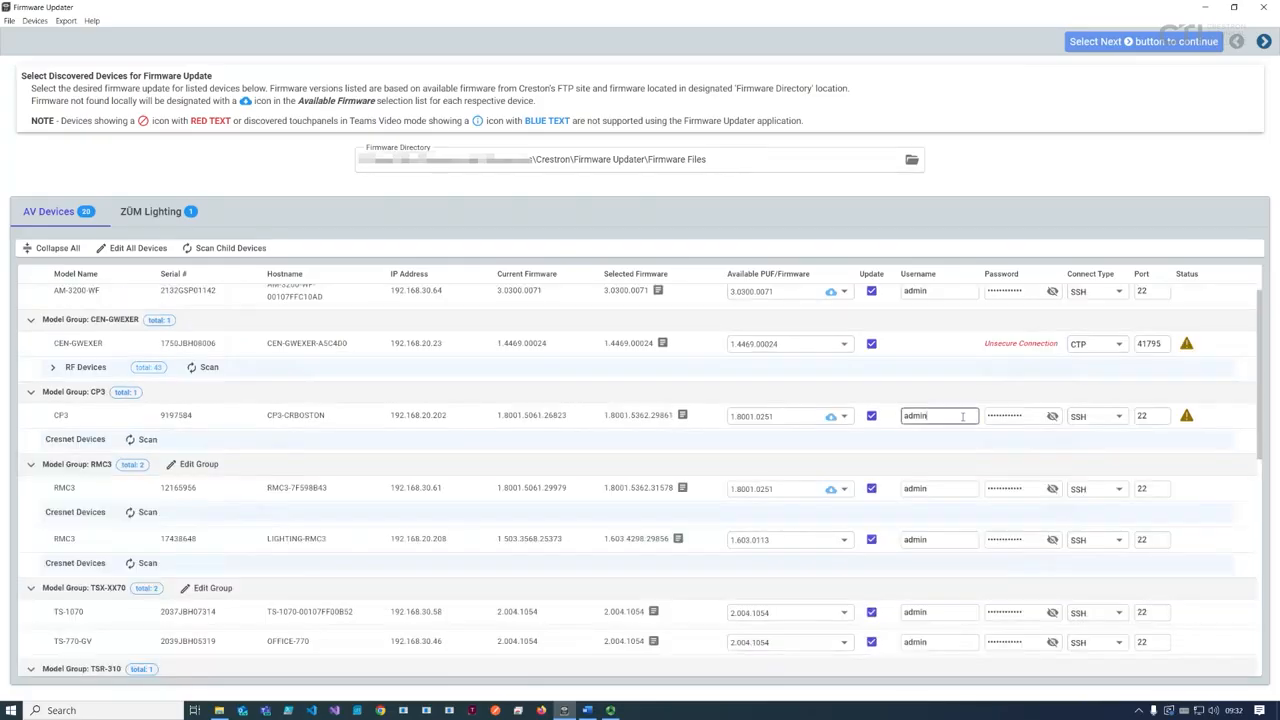
double_click(963, 417)
text(crestron)
key(Tab)
key(BackSpace)
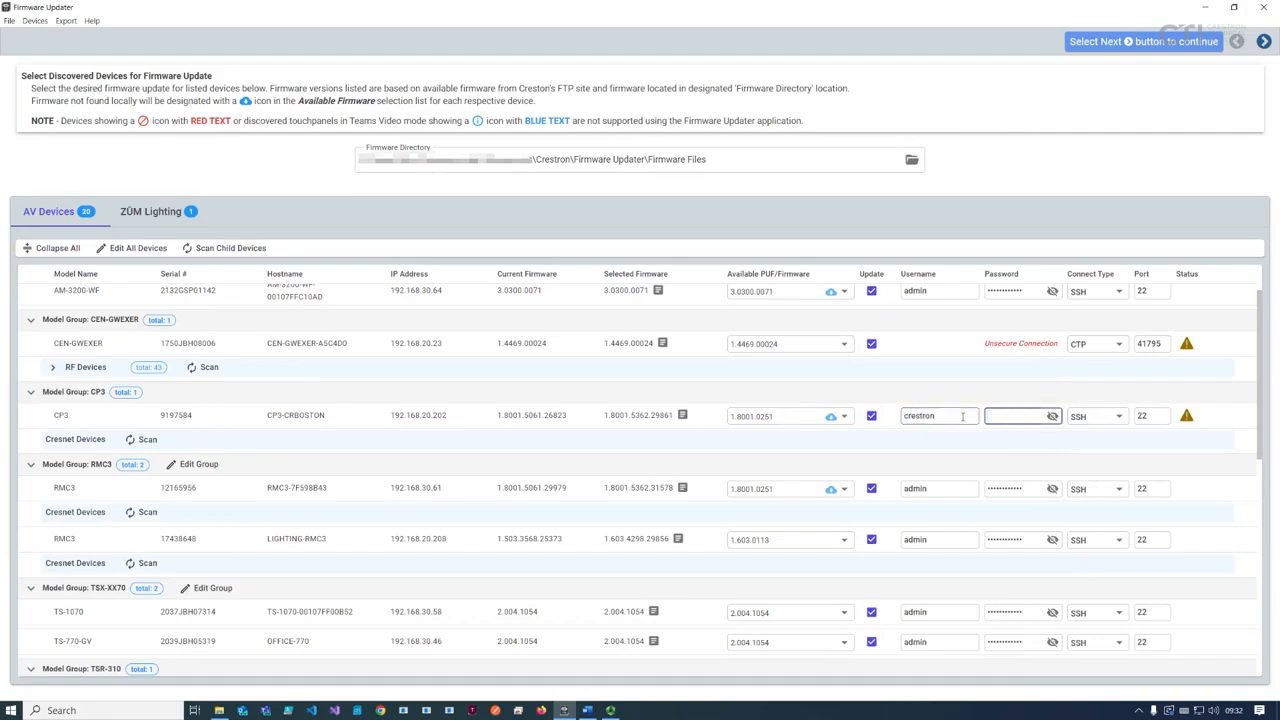
click(140, 440)
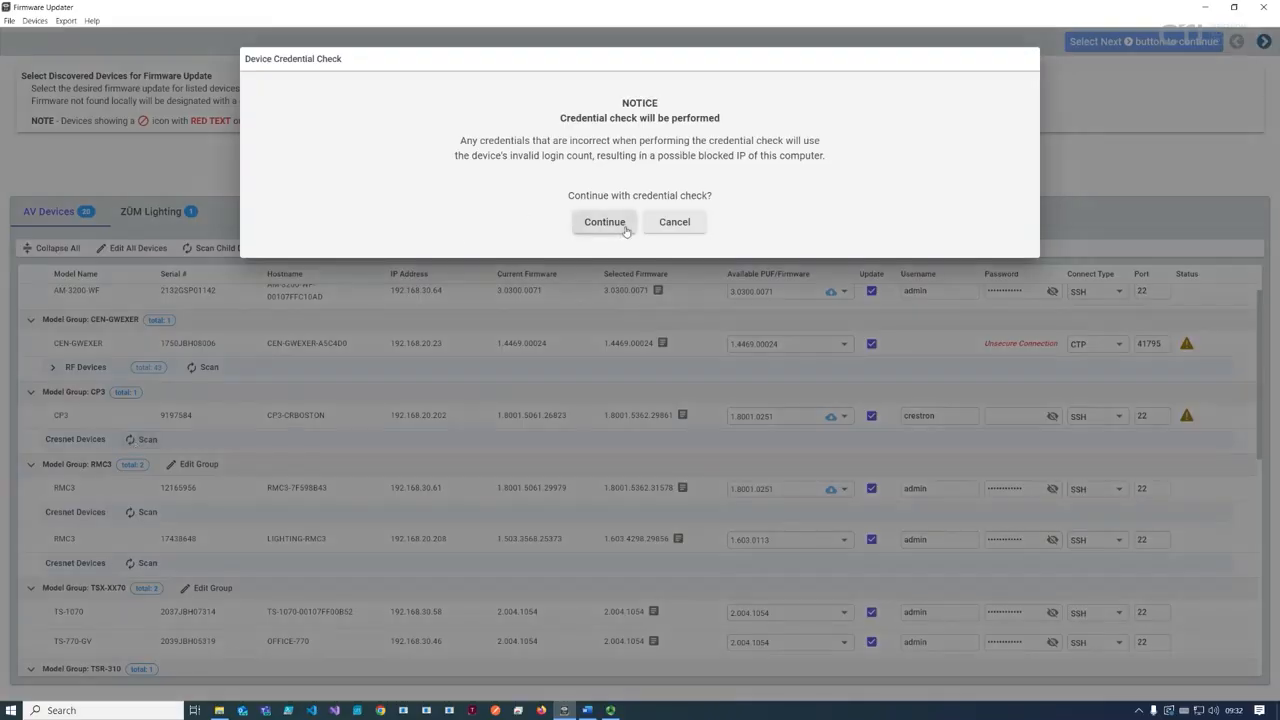
Step: Pass CP3's credential check and set the C2N-AMP-4X100 to firmware 1.000.0036
click(625, 228)
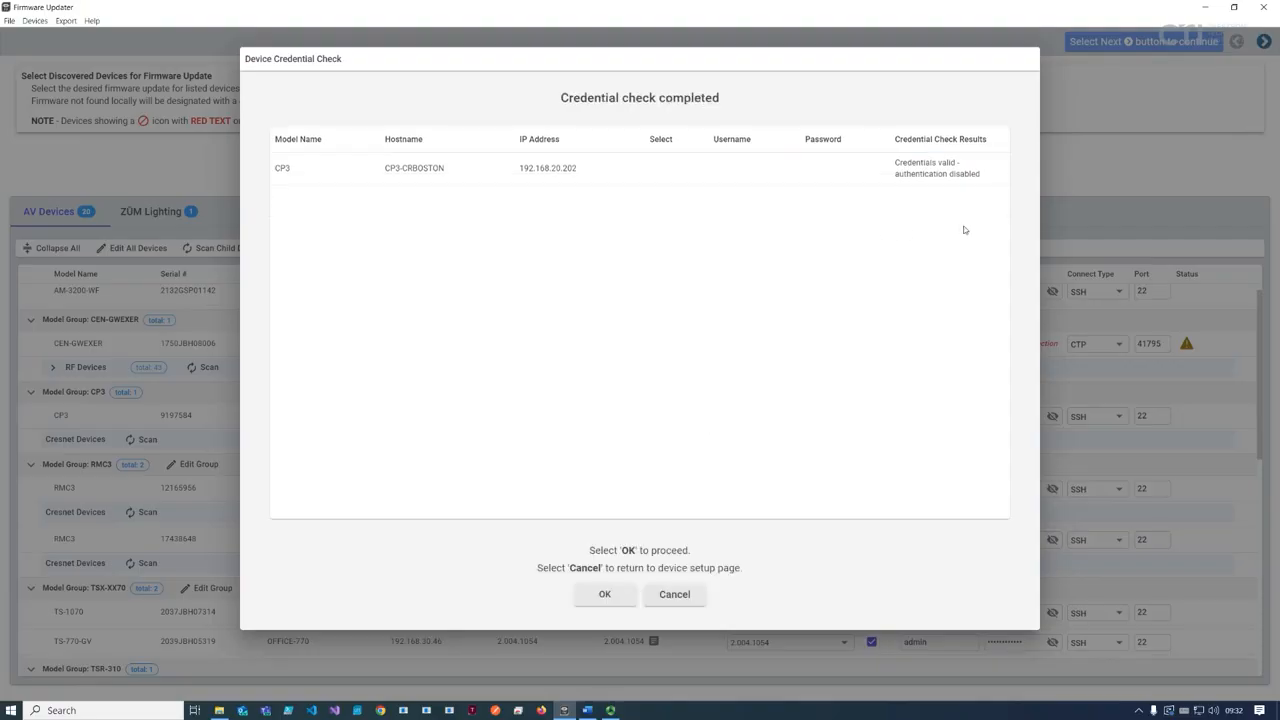
click(622, 606)
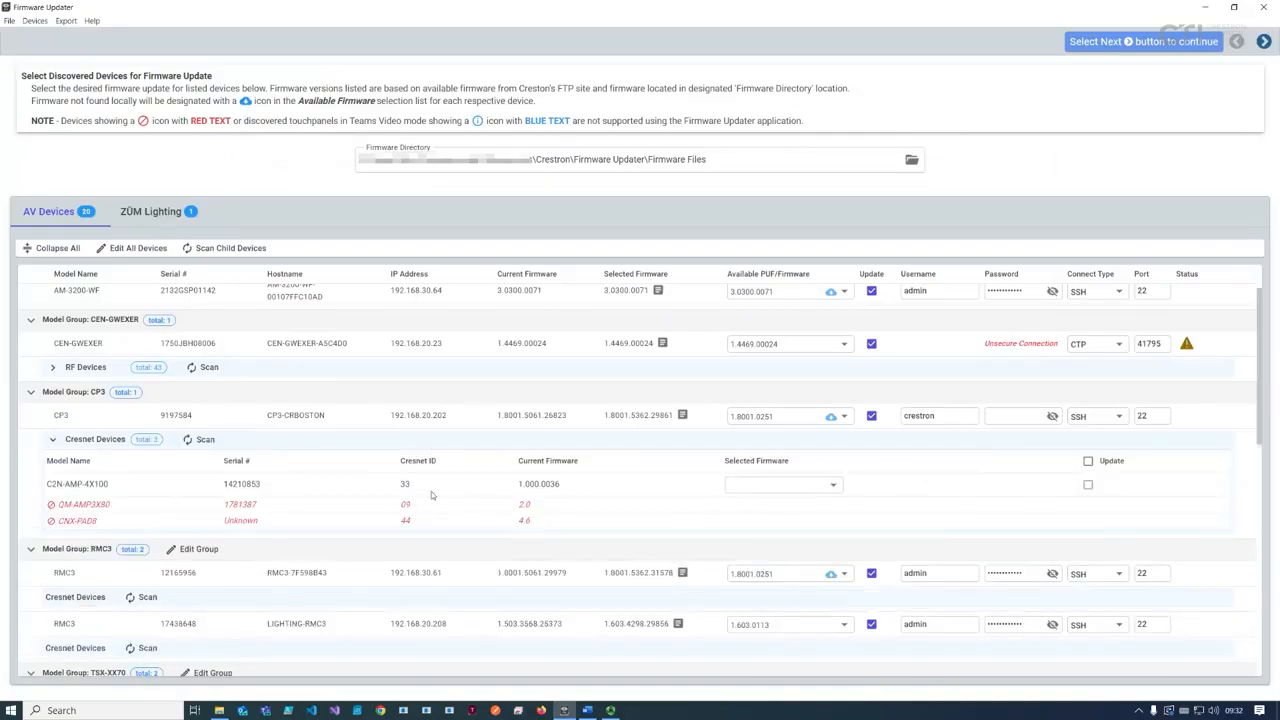
click(744, 490)
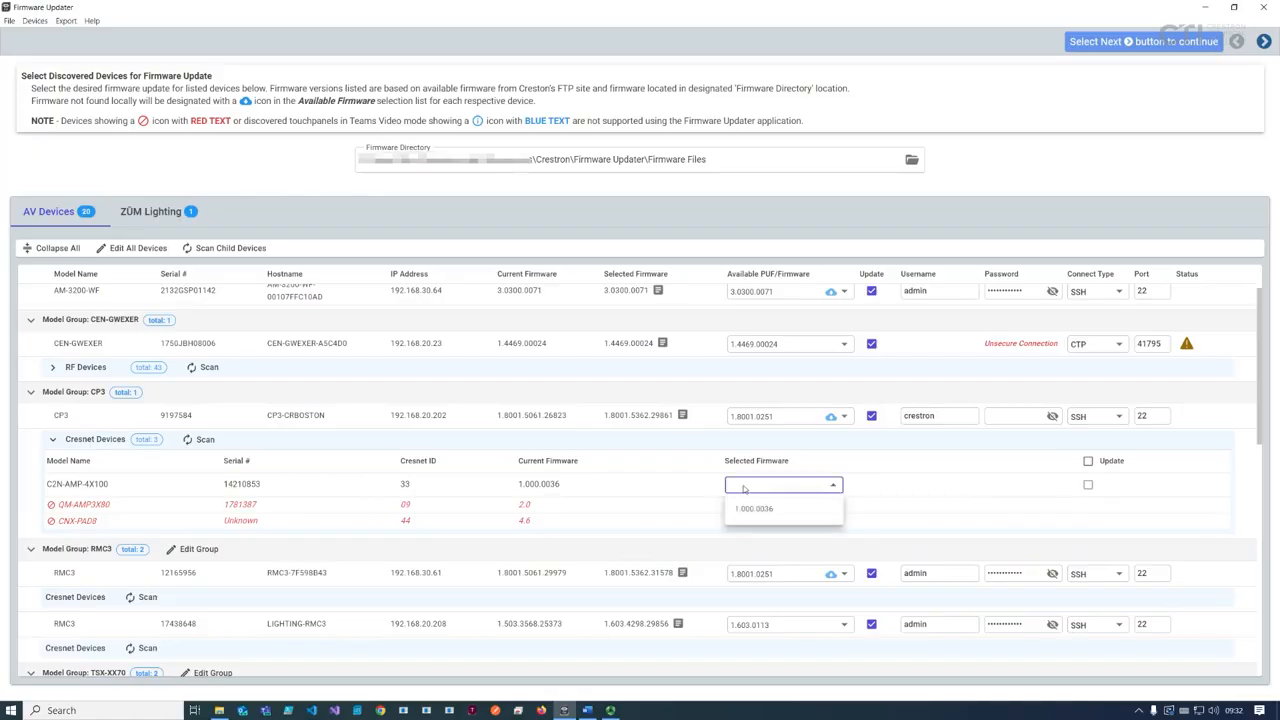
click(748, 508)
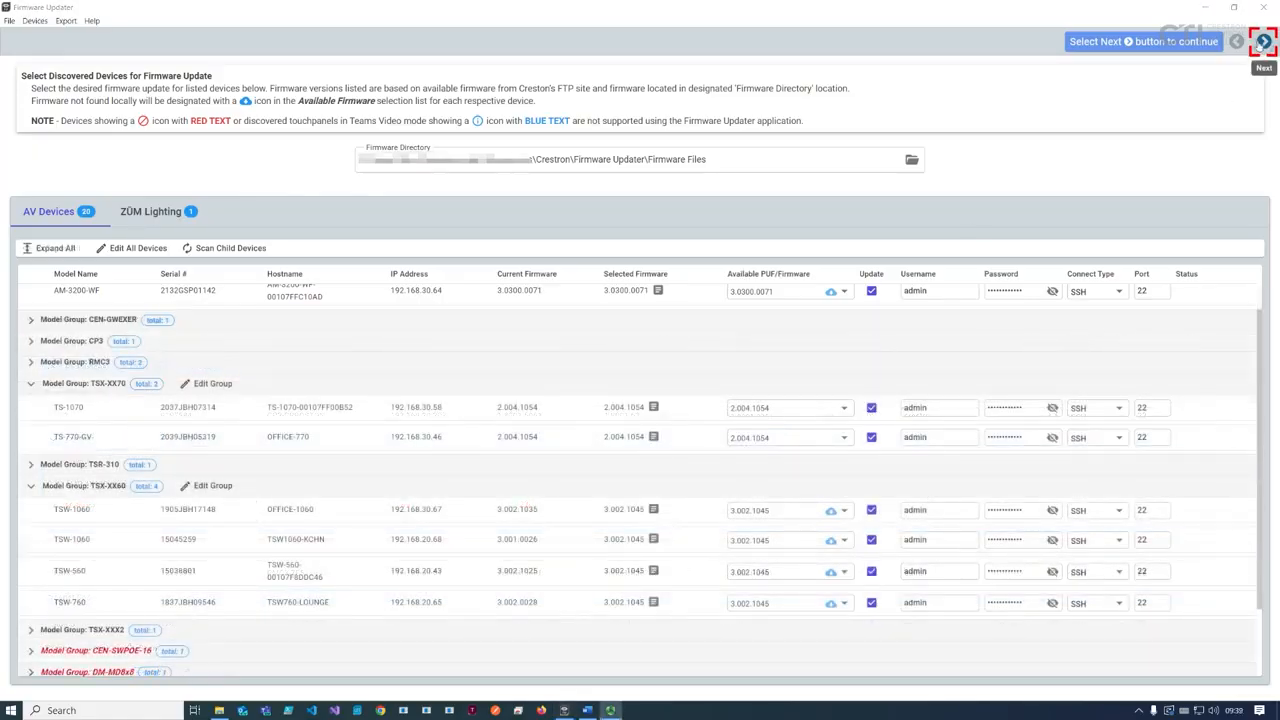
Step: Run the all-device credential check, acknowledge the unsupported TSW-1060 Teams Video notice, and return to device setup
click(1264, 42)
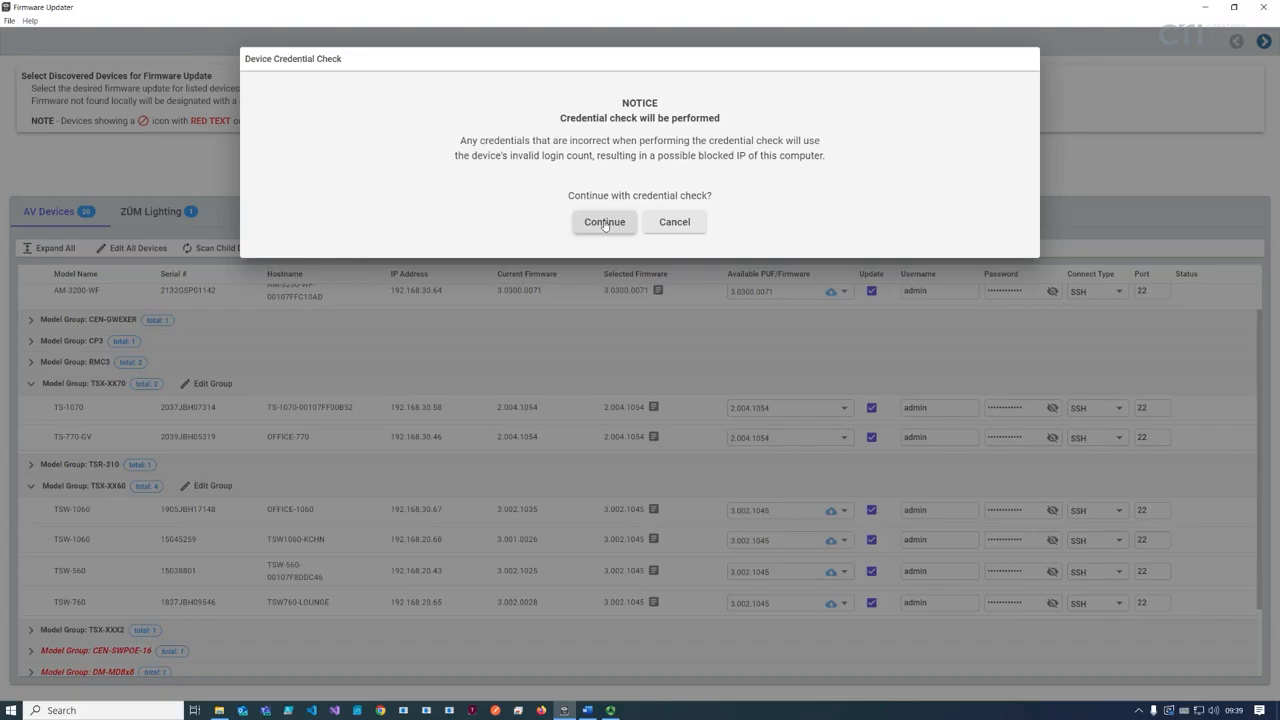
click(605, 228)
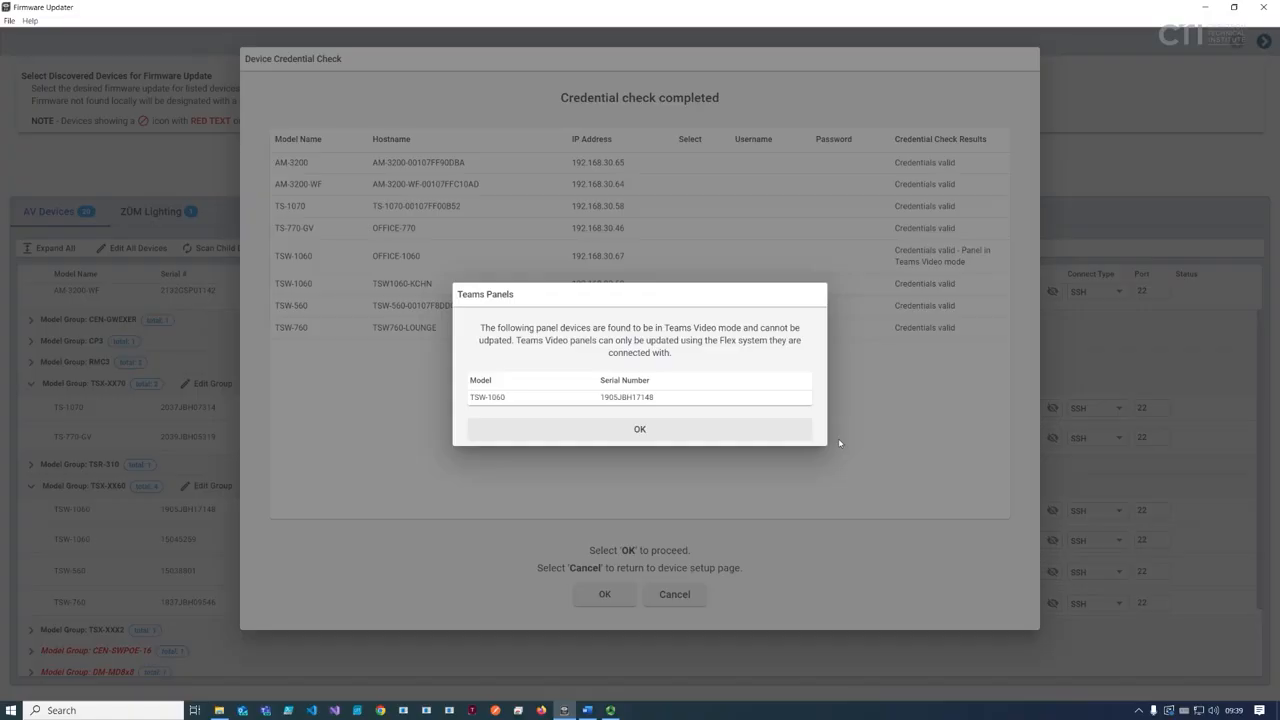
click(660, 437)
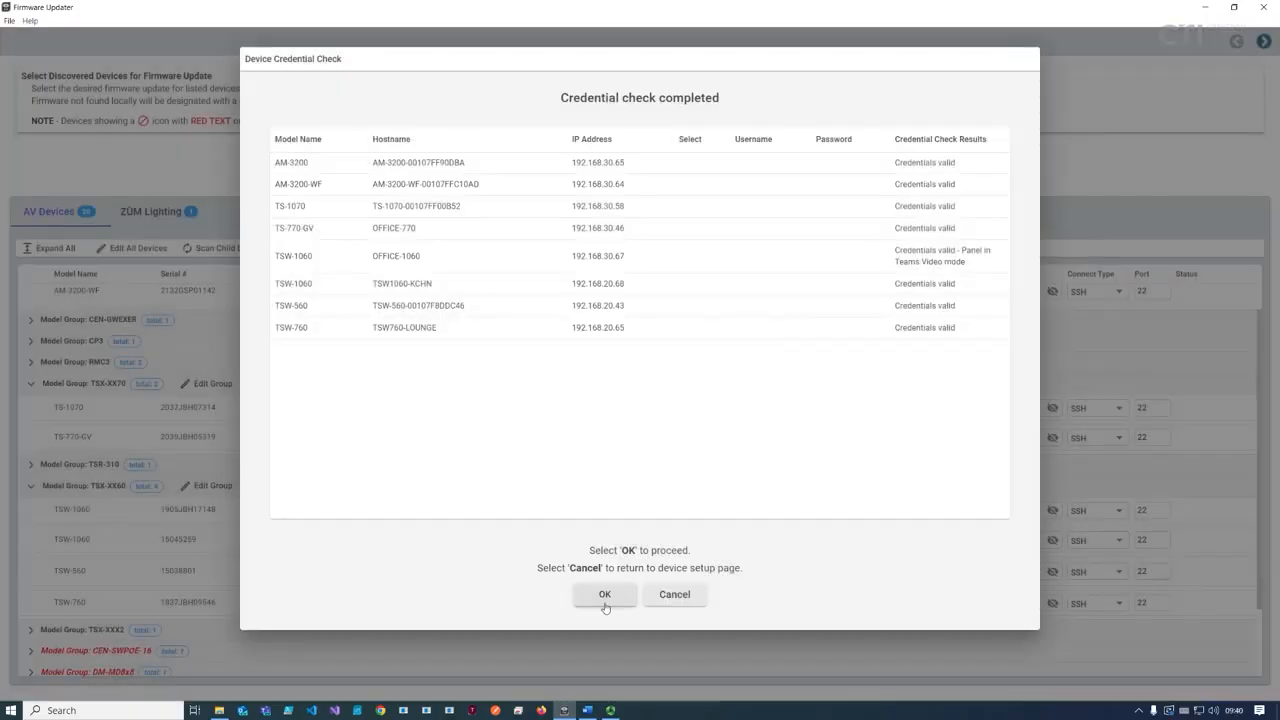
click(676, 596)
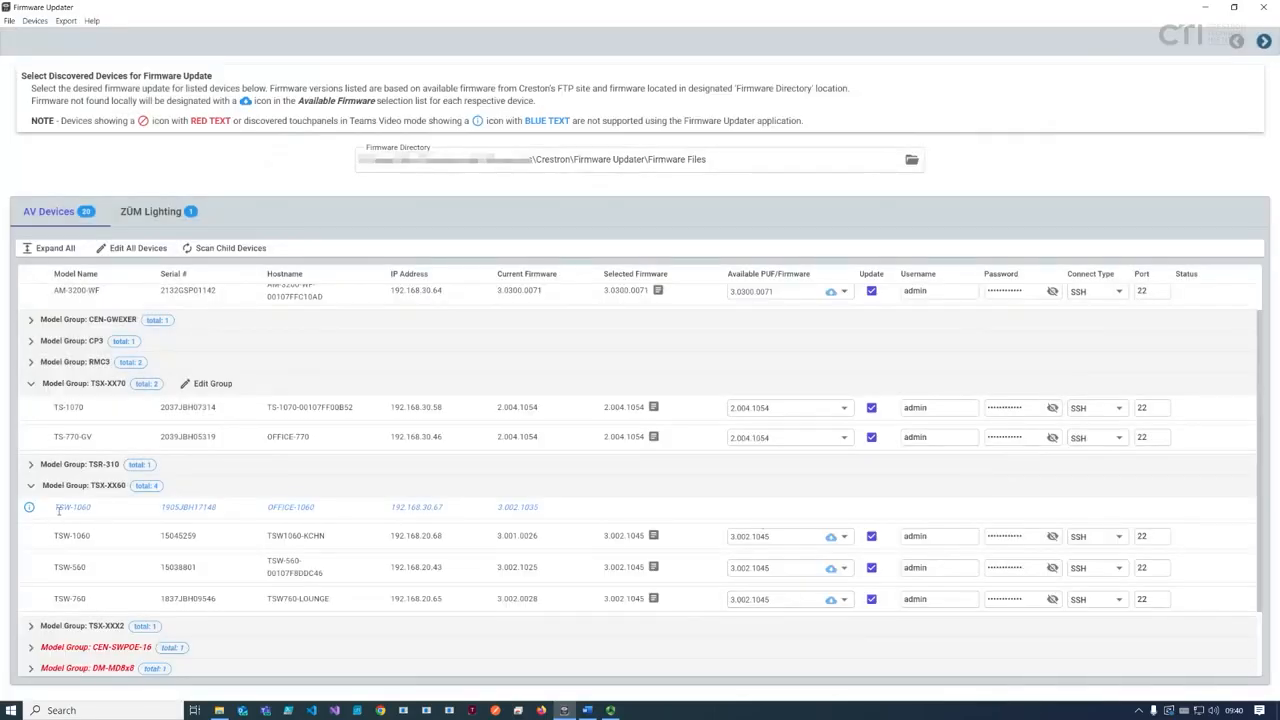
drag(58, 510, 546, 517)
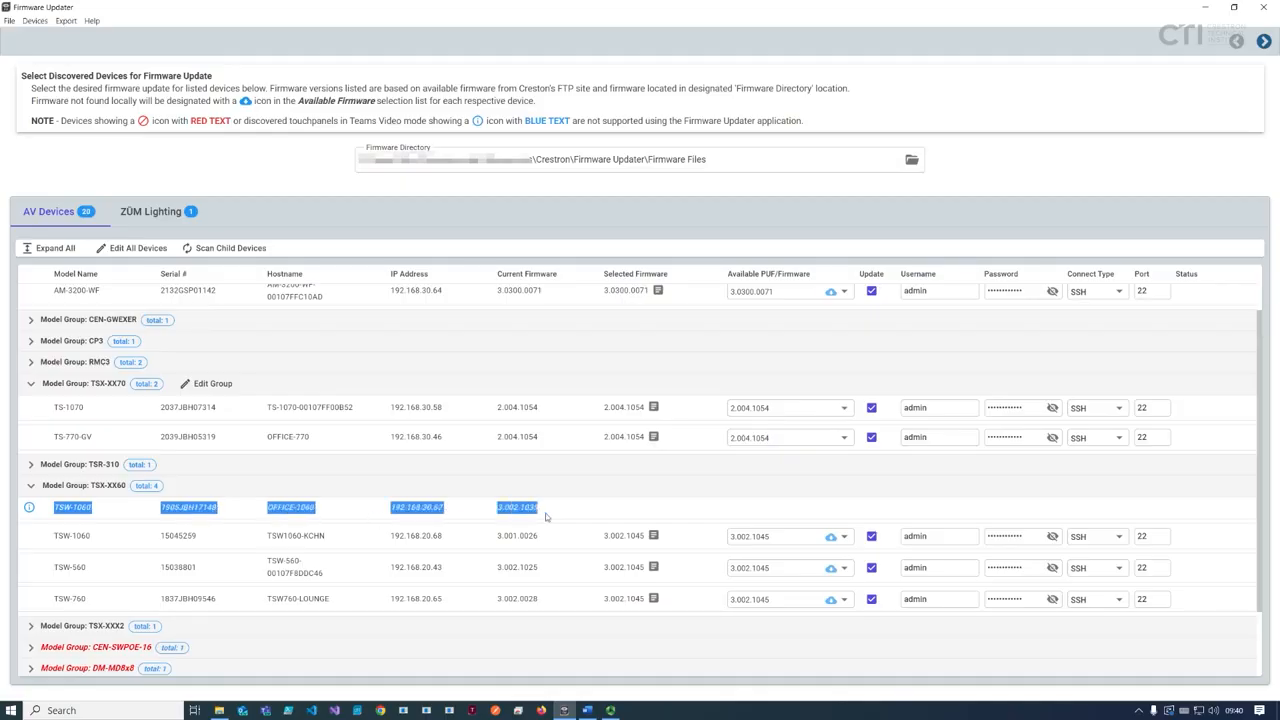
click(553, 543)
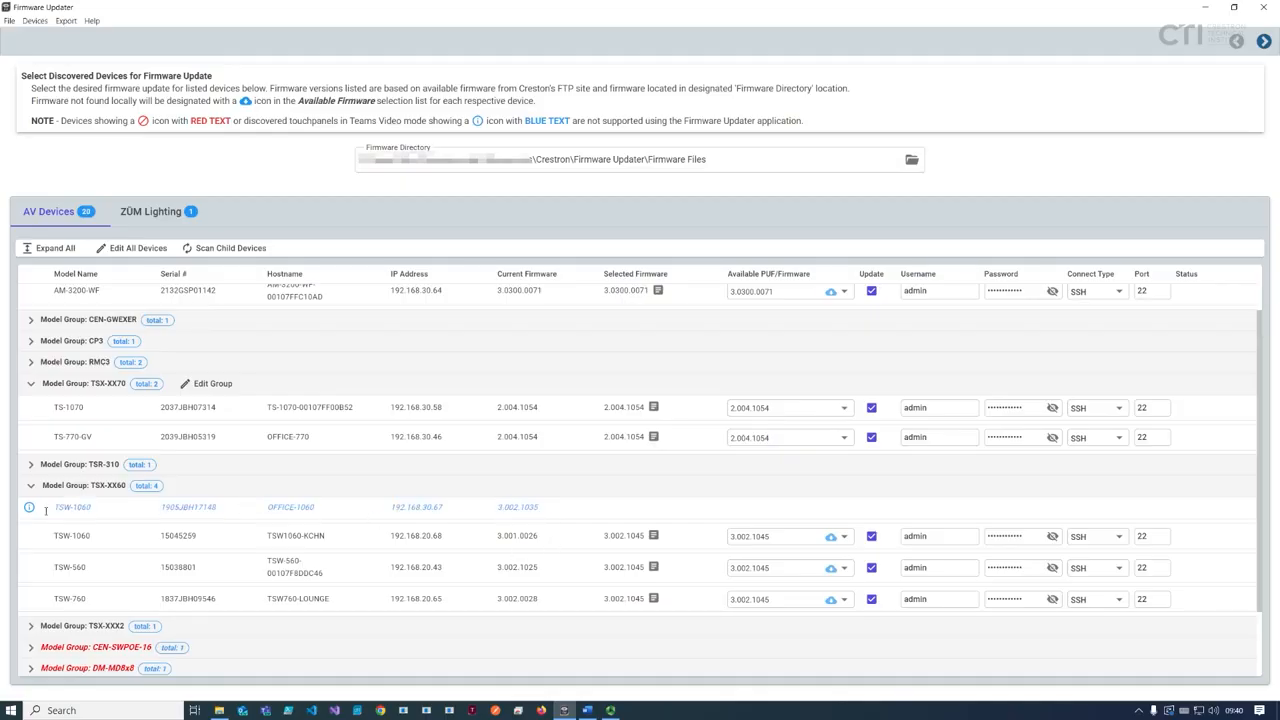
mouse_move(29, 514)
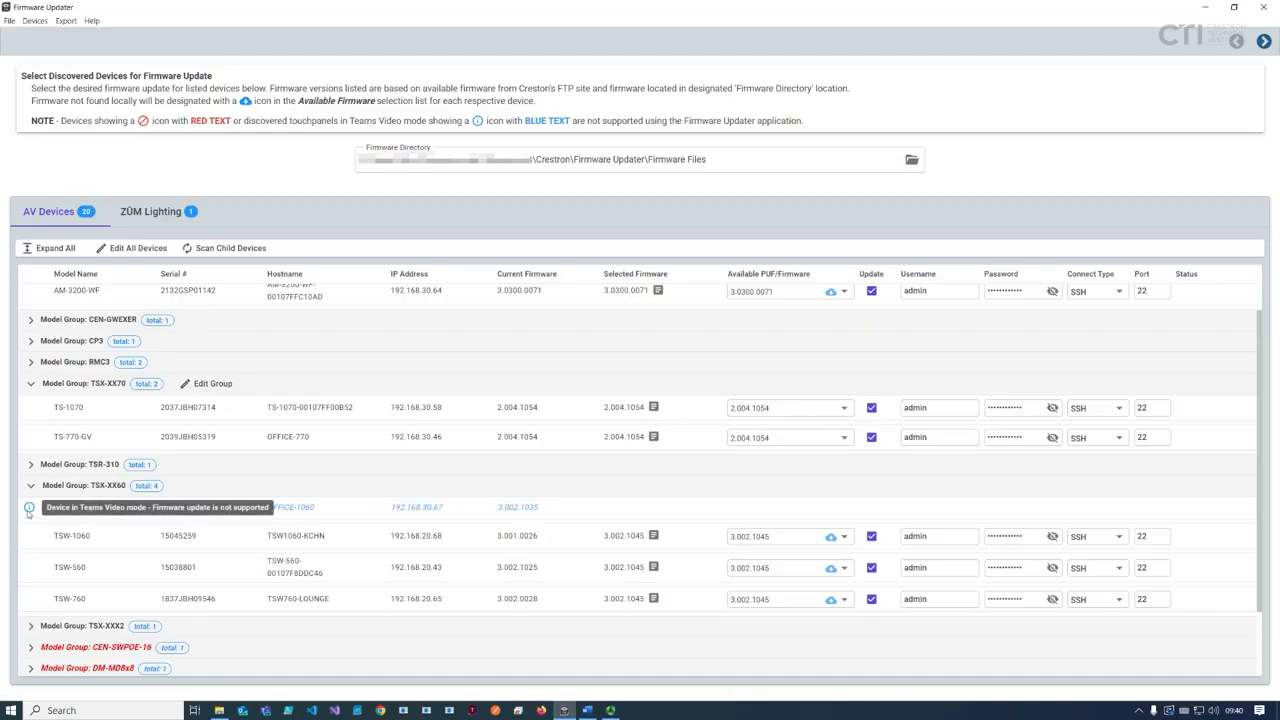